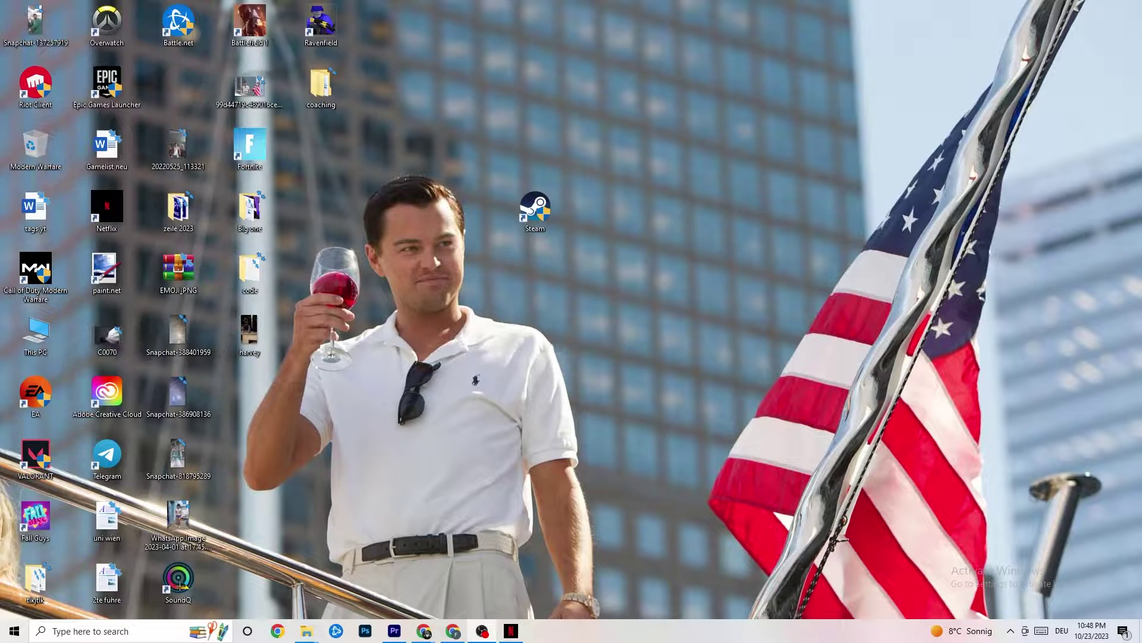
- Review the Windows Update status and the Troubleshoot page under Update & Security in Windows Settings, and minimize the window
{"action": "left_click", "coordinate": [4, 637]}
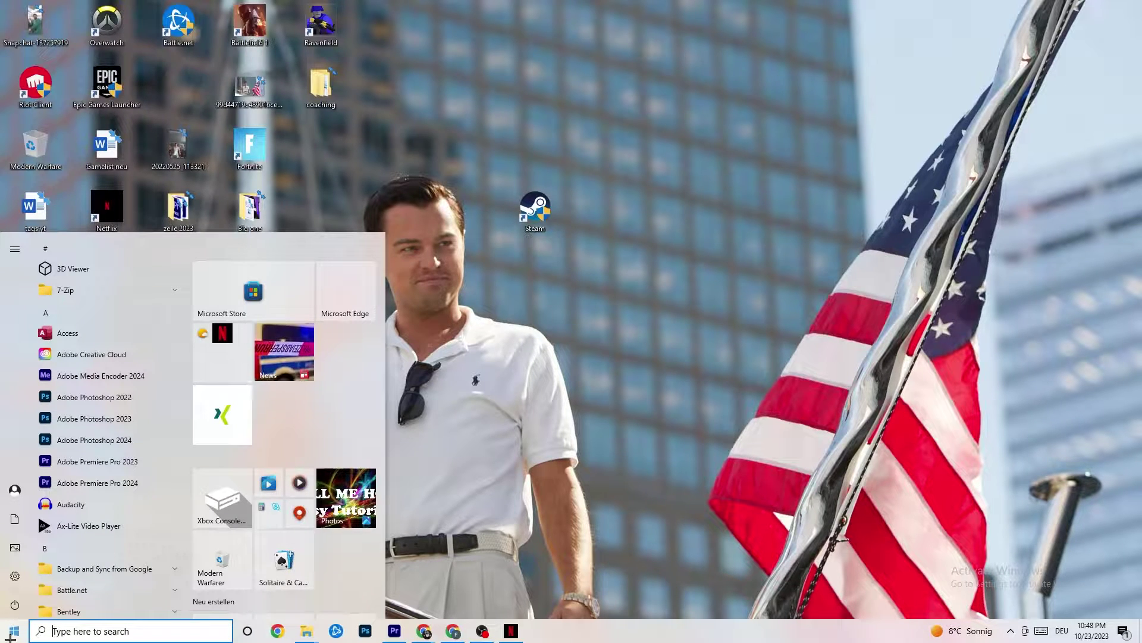
{"action": "left_click", "coordinate": [15, 576]}
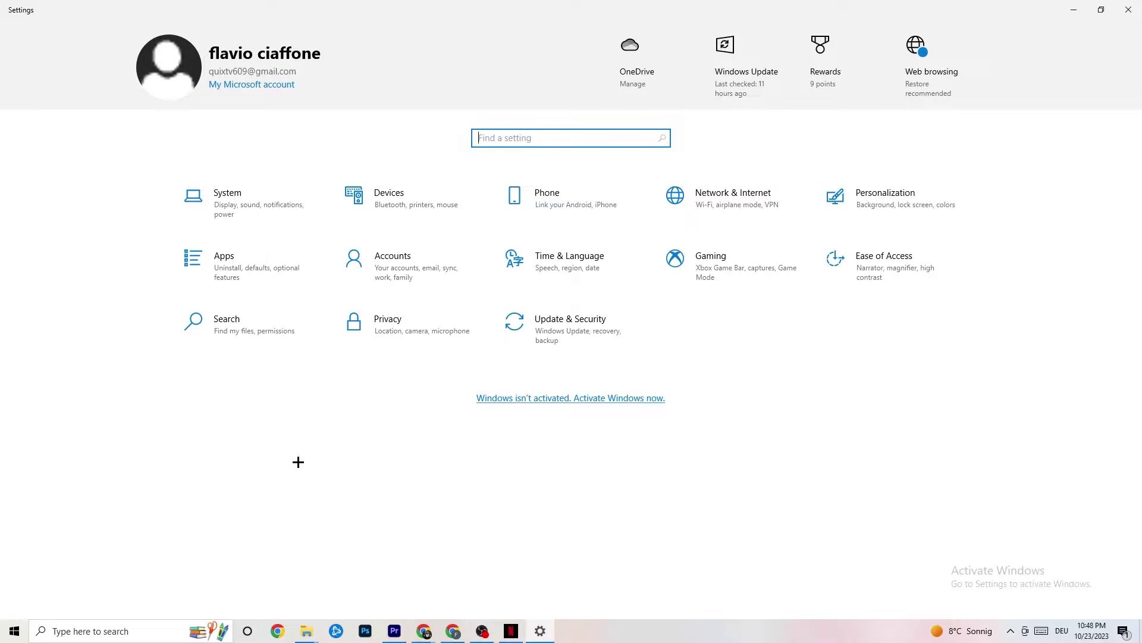
{"action": "left_click", "coordinate": [551, 343]}
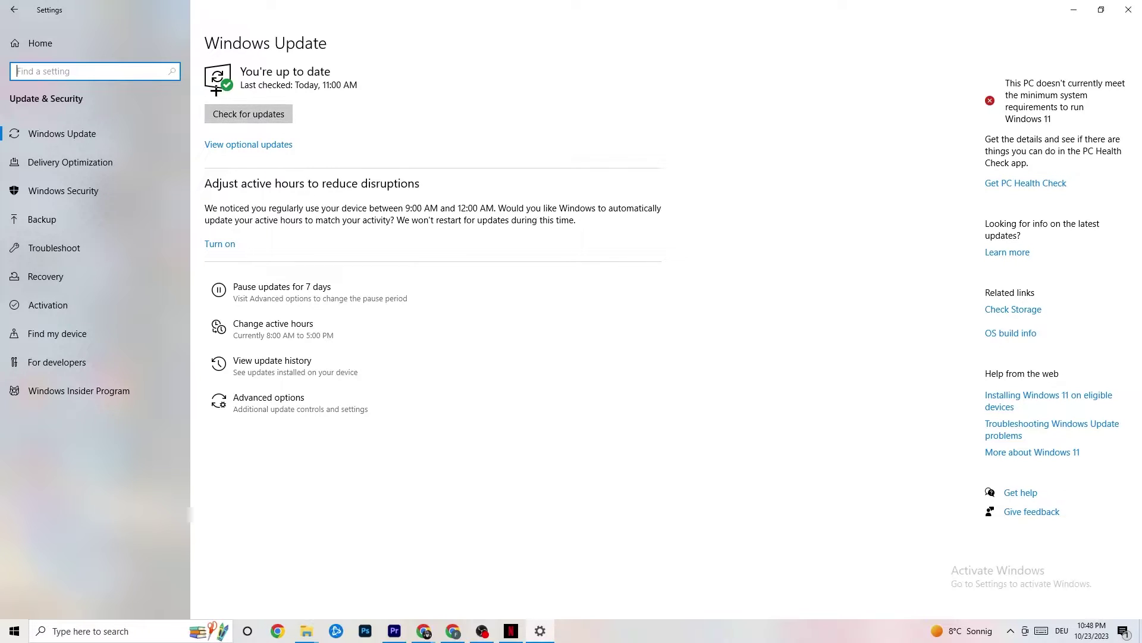
{"action": "left_click", "coordinate": [275, 71]}
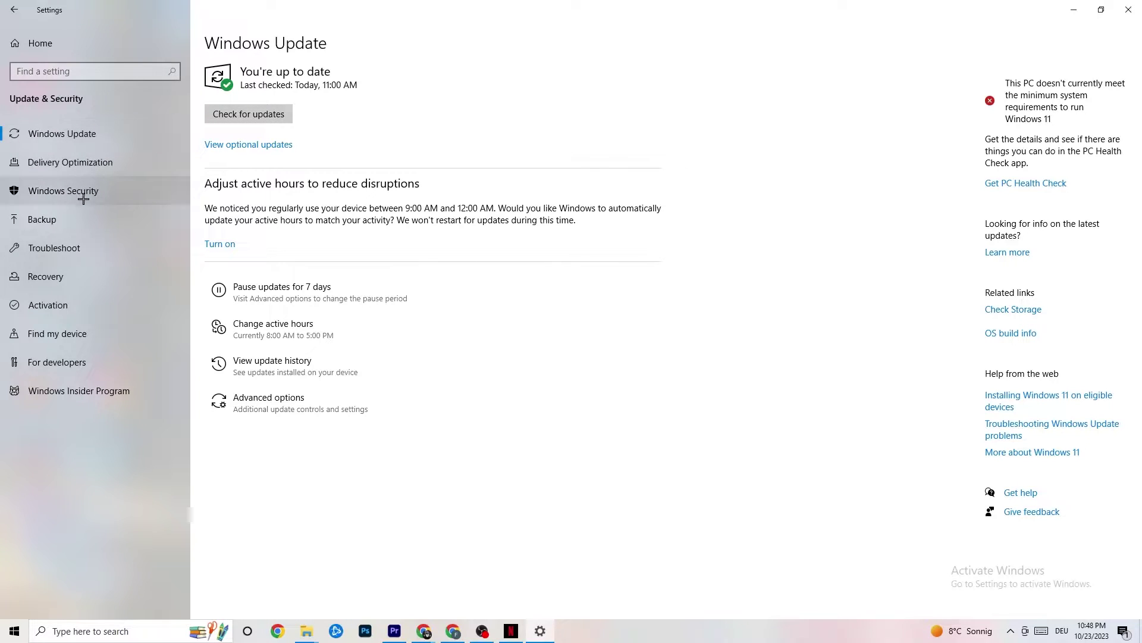
{"action": "left_click", "coordinate": [60, 248]}
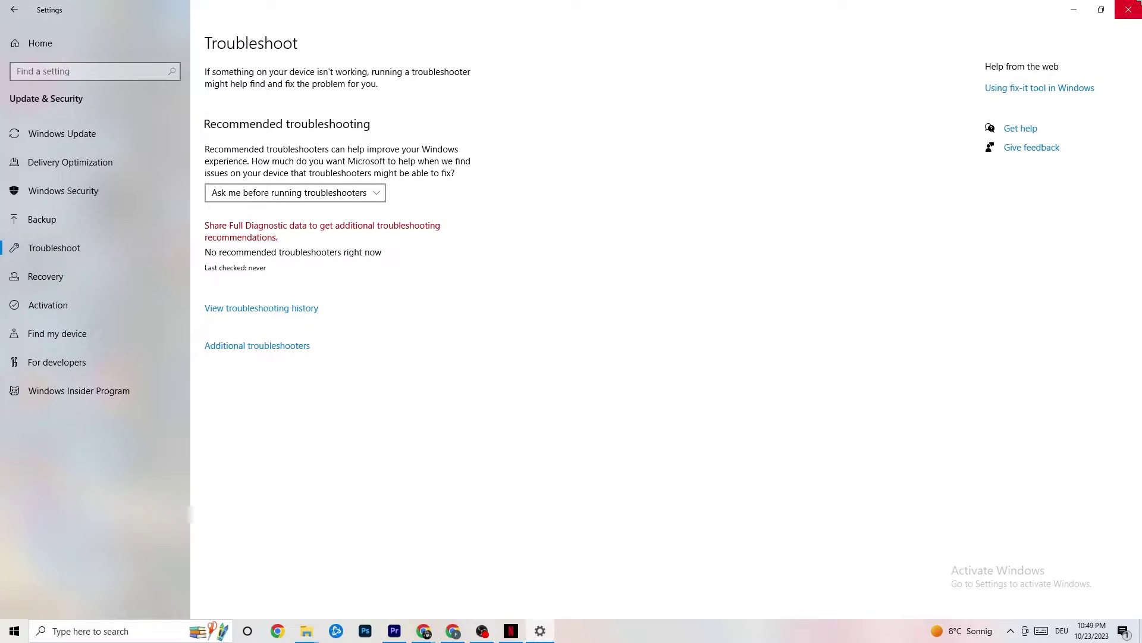
{"action": "left_click", "coordinate": [1074, 11]}
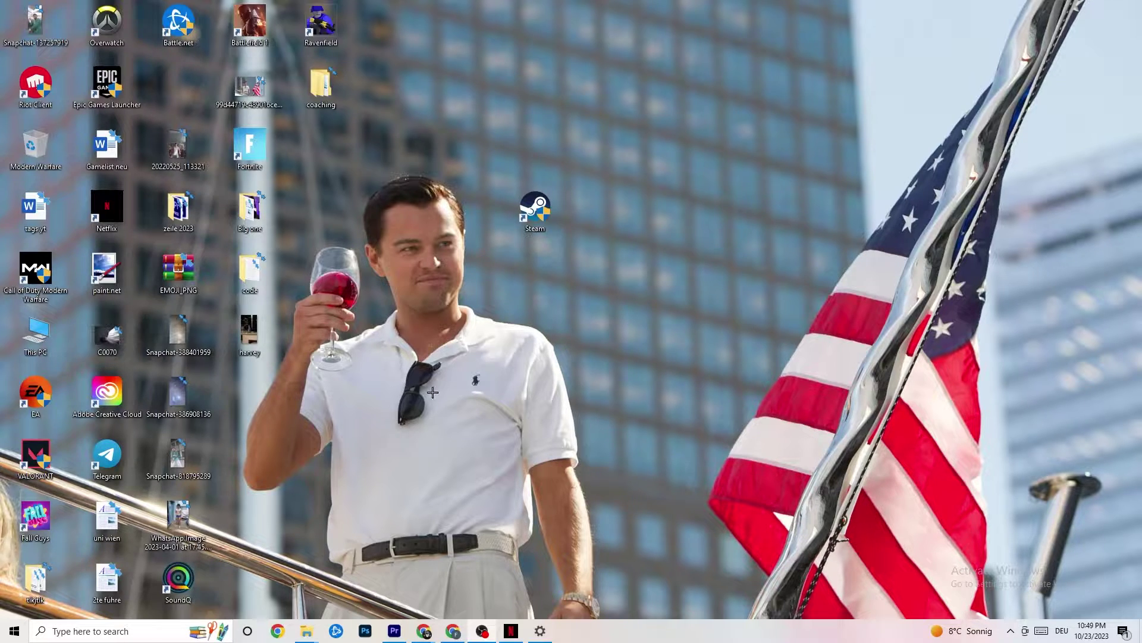
{"action": "left_click_drag", "start_coordinate": [529, 210], "coordinate": [539, 274]}
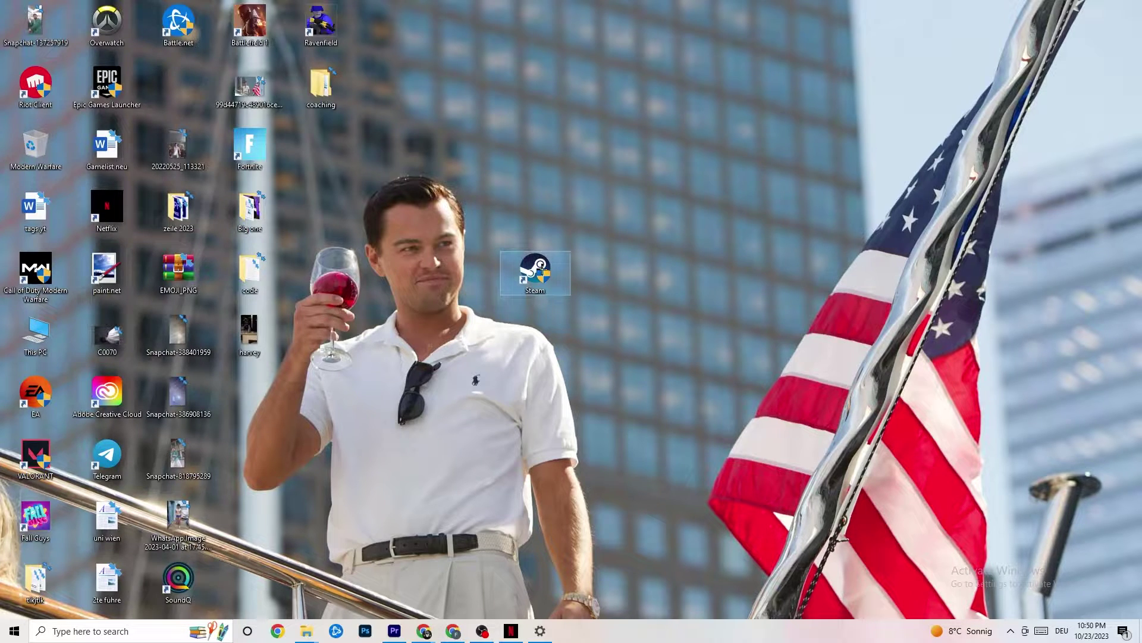
{"action": "right_click", "coordinate": [542, 270]}
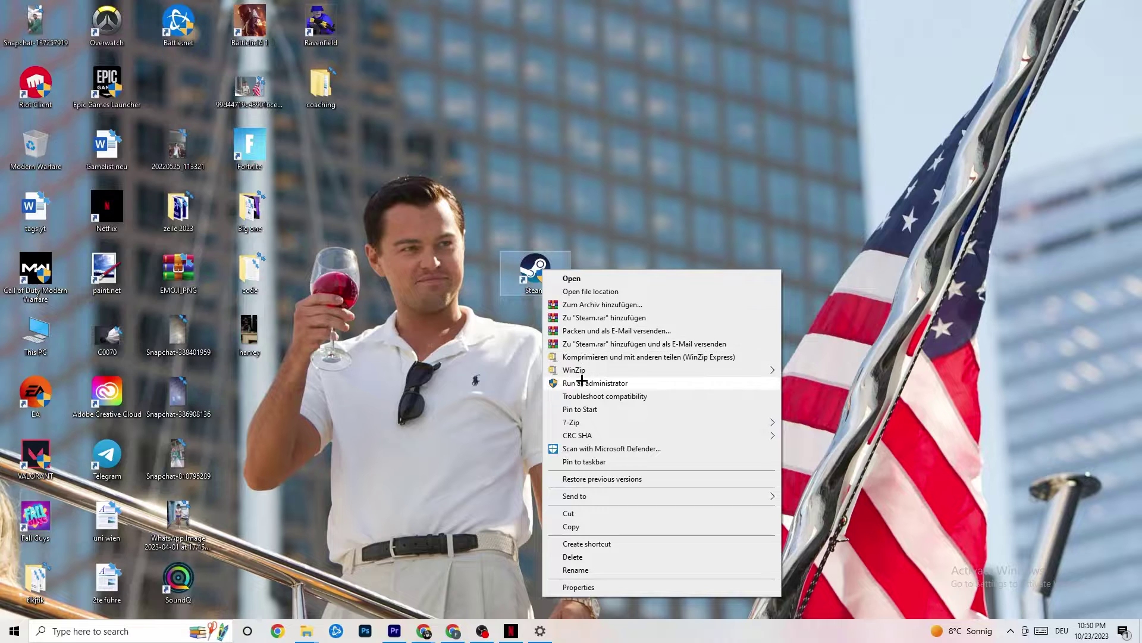
{"action": "left_click", "coordinate": [440, 358]}
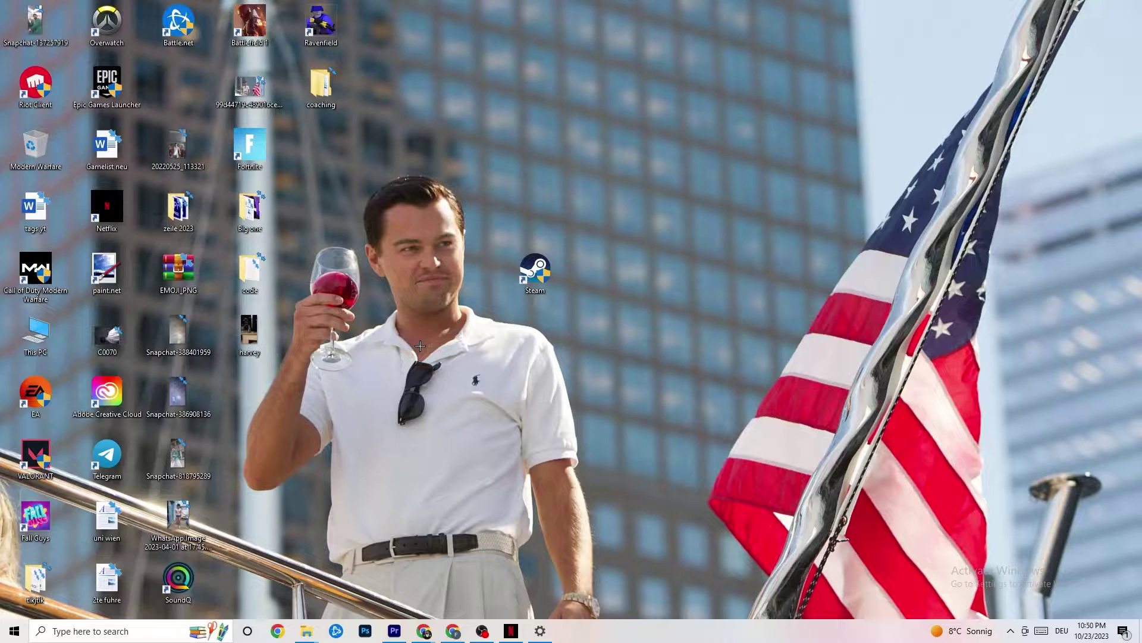
{"action": "left_click_drag", "start_coordinate": [527, 269], "coordinate": [525, 205]}
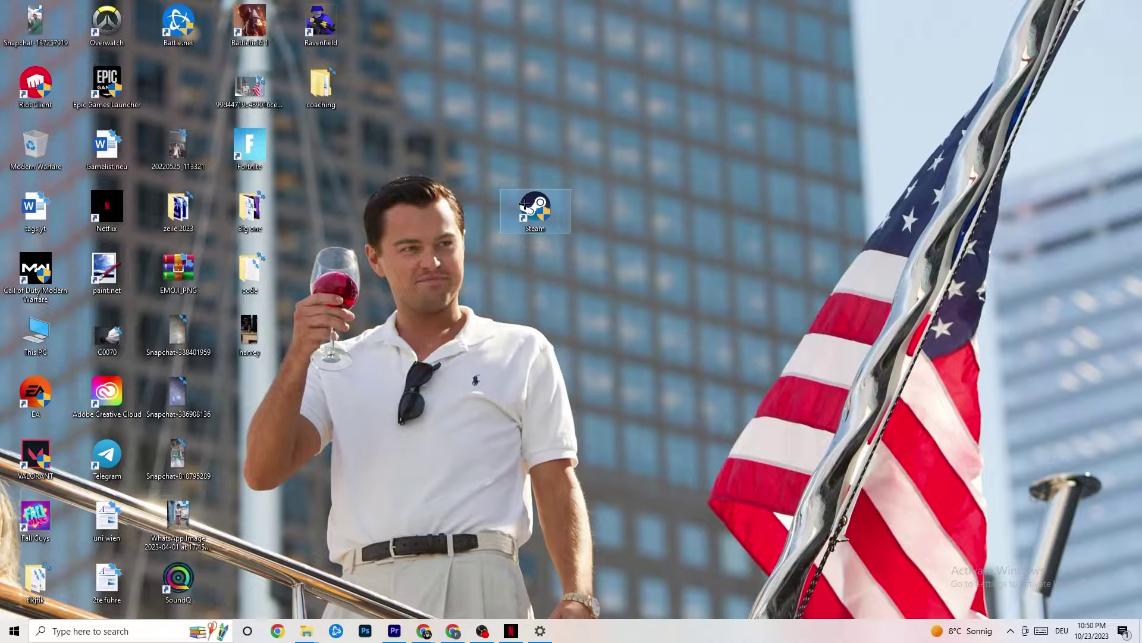
- Check the Steam shortcut's compatibility mode choices and its color and resolution options in its properties, and confirm the dialog
{"action": "right_click", "coordinate": [524, 205]}
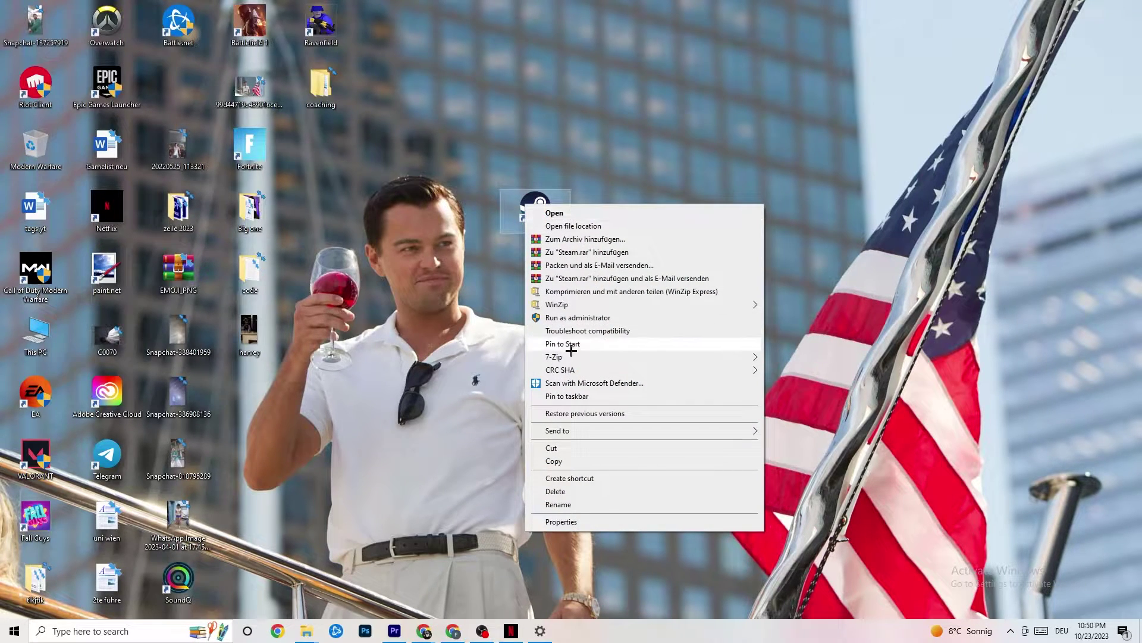
{"action": "left_click", "coordinate": [560, 521]}
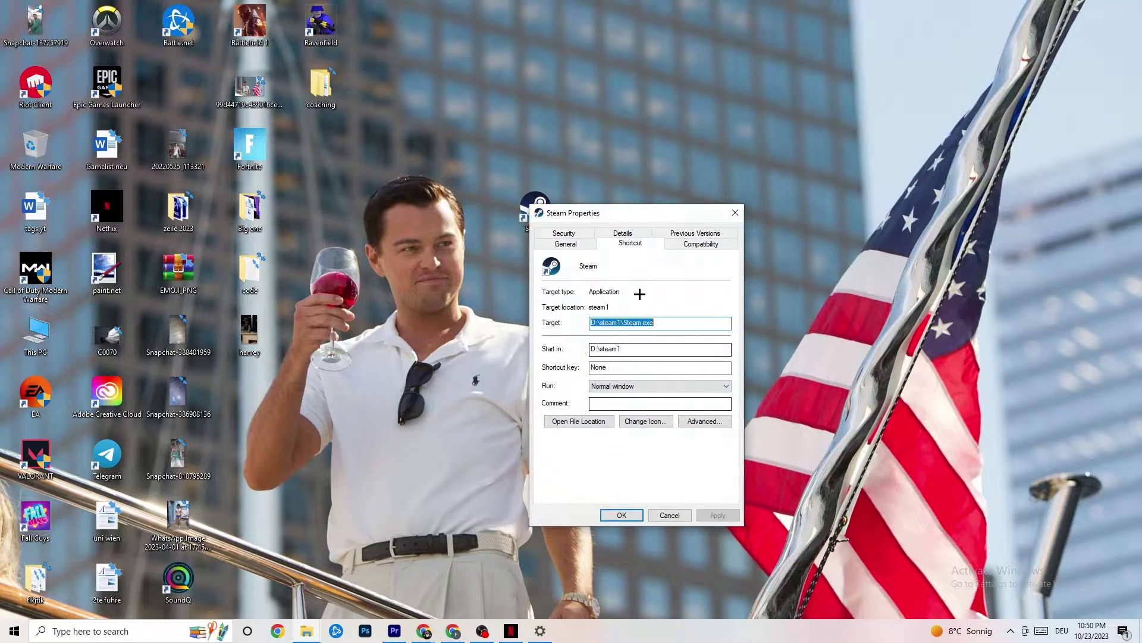
{"action": "left_click_drag", "start_coordinate": [618, 217], "coordinate": [554, 105]}
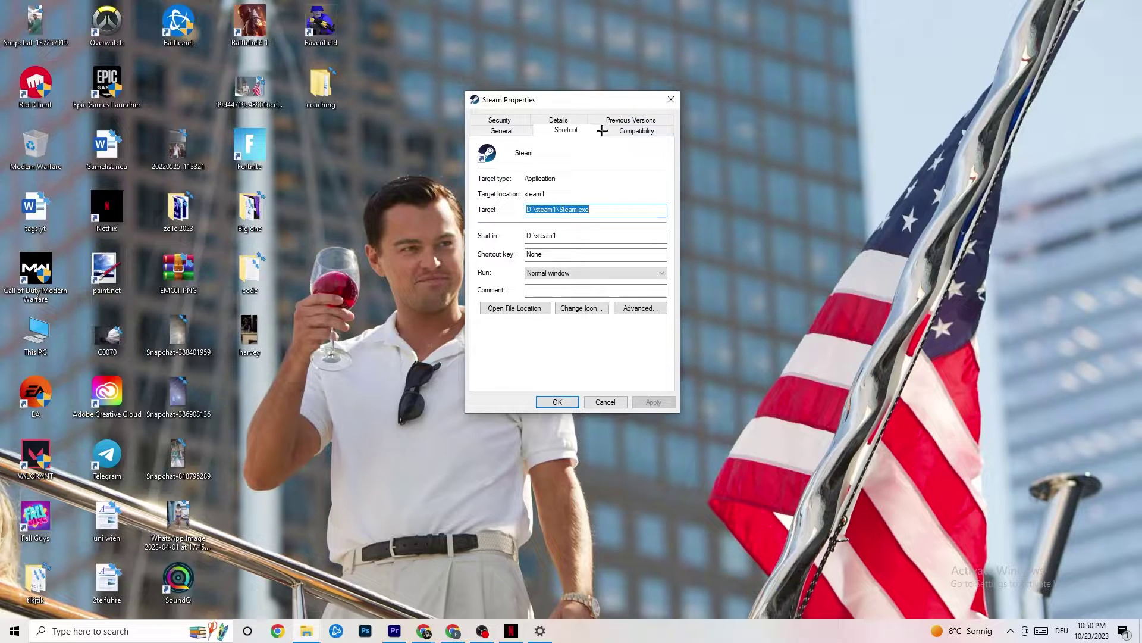
{"action": "left_click", "coordinate": [632, 130]}
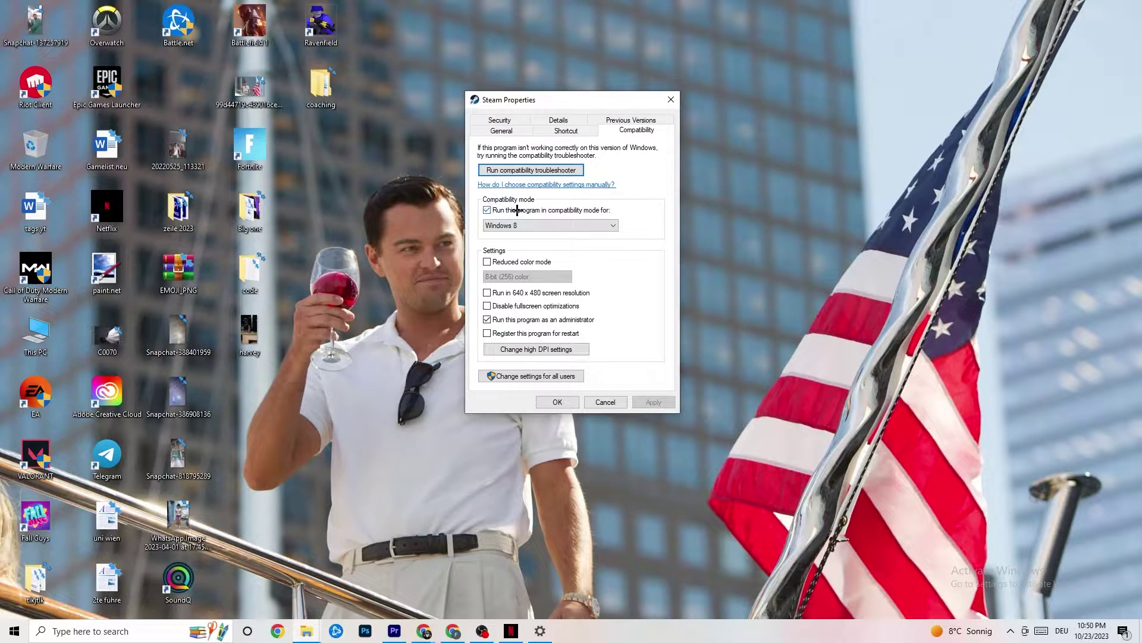
{"action": "left_click", "coordinate": [578, 222]}
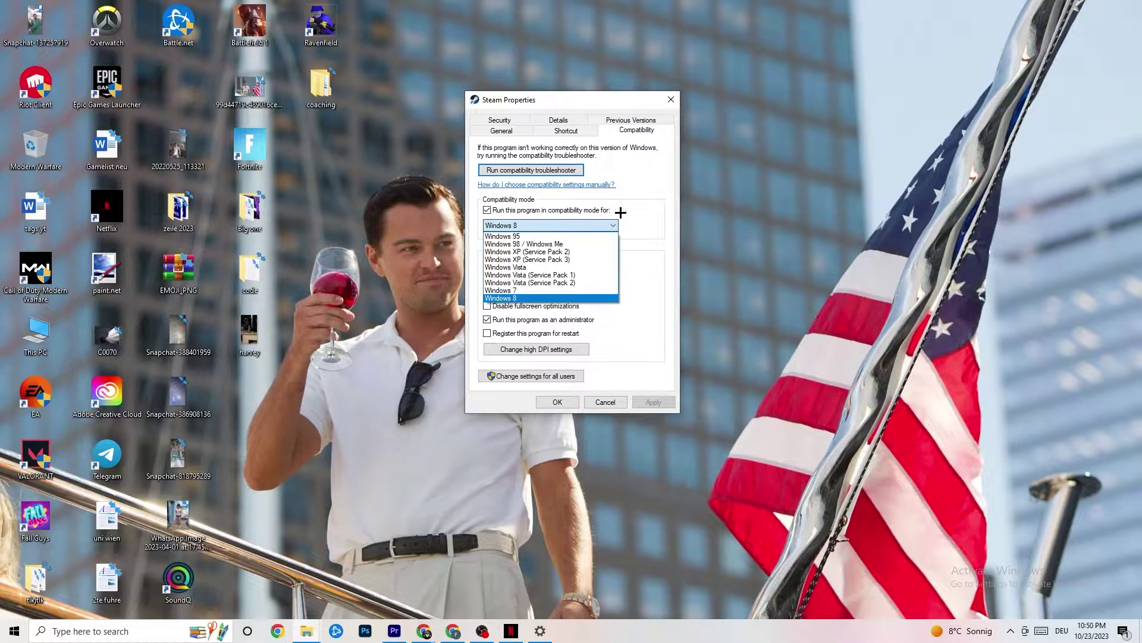
{"action": "left_click", "coordinate": [645, 242]}
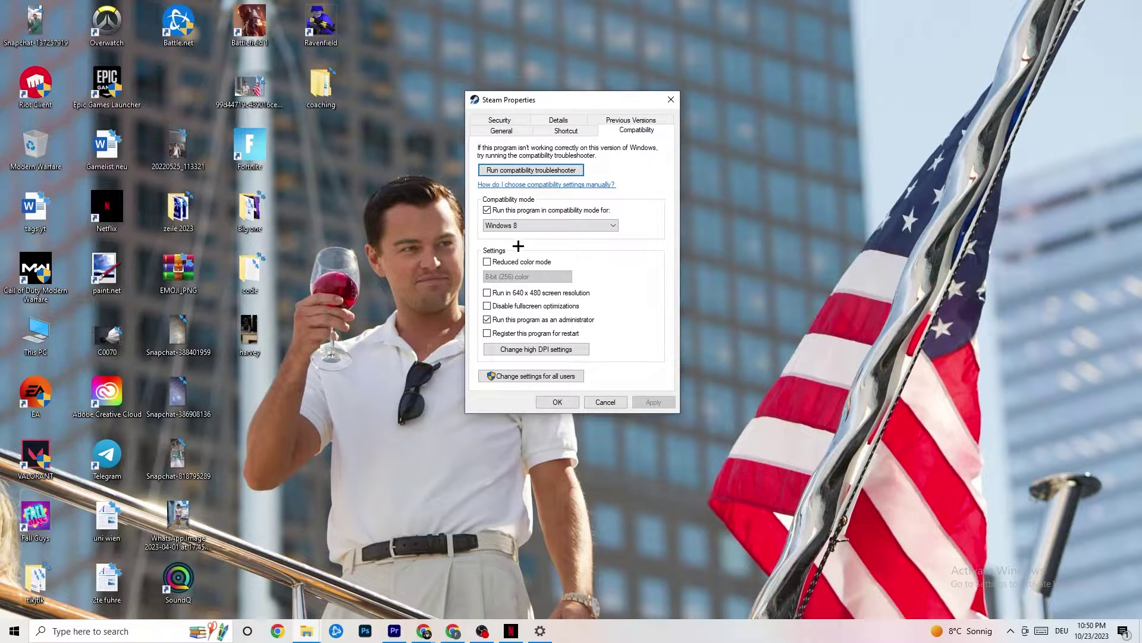
{"action": "double_click", "coordinate": [488, 261]}
{"action": "left_click", "coordinate": [487, 291]}
{"action": "left_click", "coordinate": [487, 291]}
{"action": "left_click", "coordinate": [559, 402]}
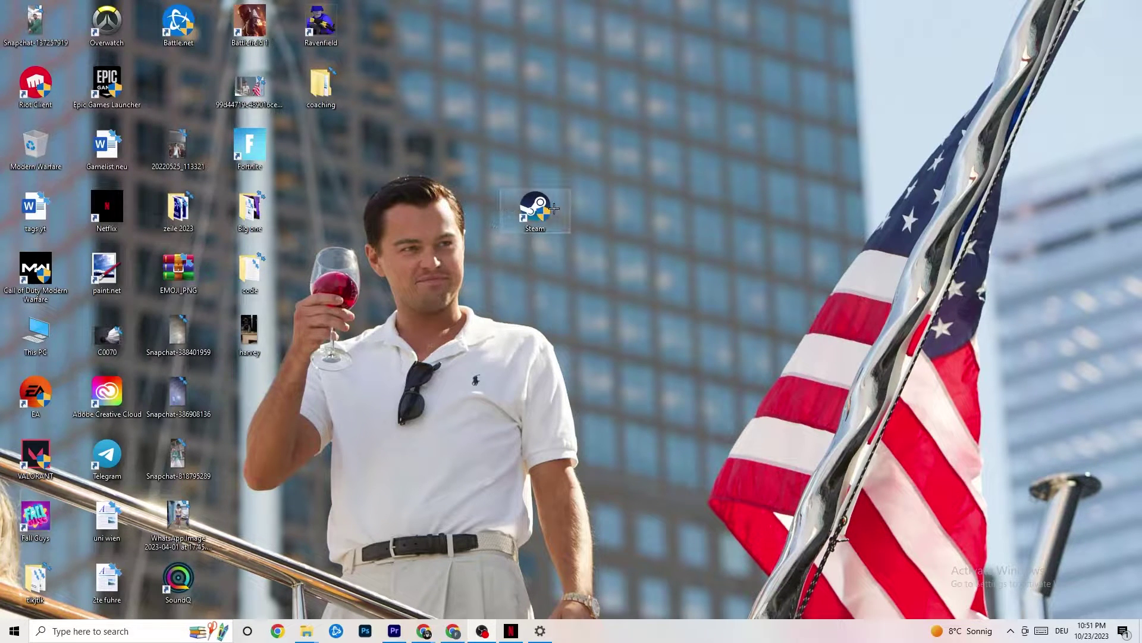
{"action": "right_click", "coordinate": [515, 214]}
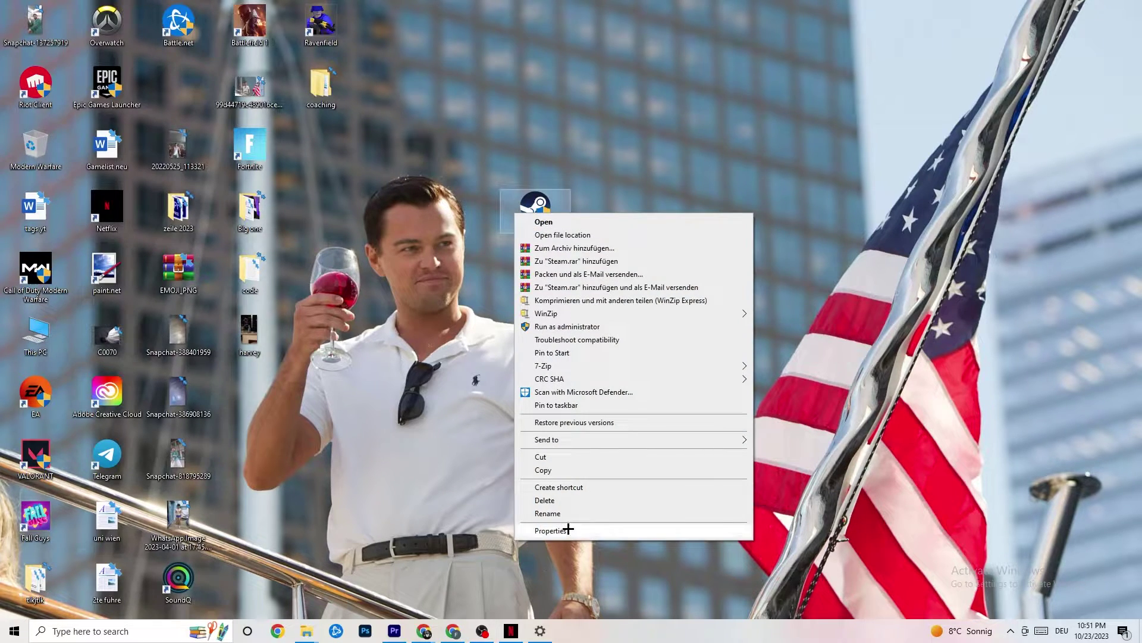
{"action": "left_click", "coordinate": [416, 290]}
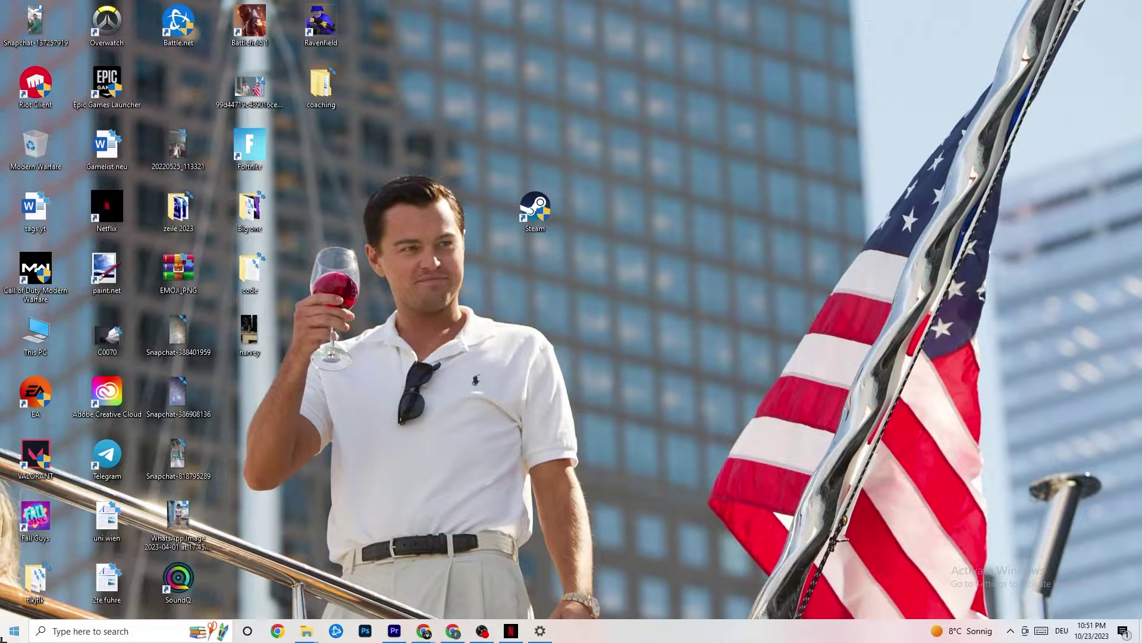
- Check the display scaling options for text, apps and other items in the Windows system settings
{"action": "left_click", "coordinate": [14, 631]}
{"action": "left_click", "coordinate": [15, 575]}
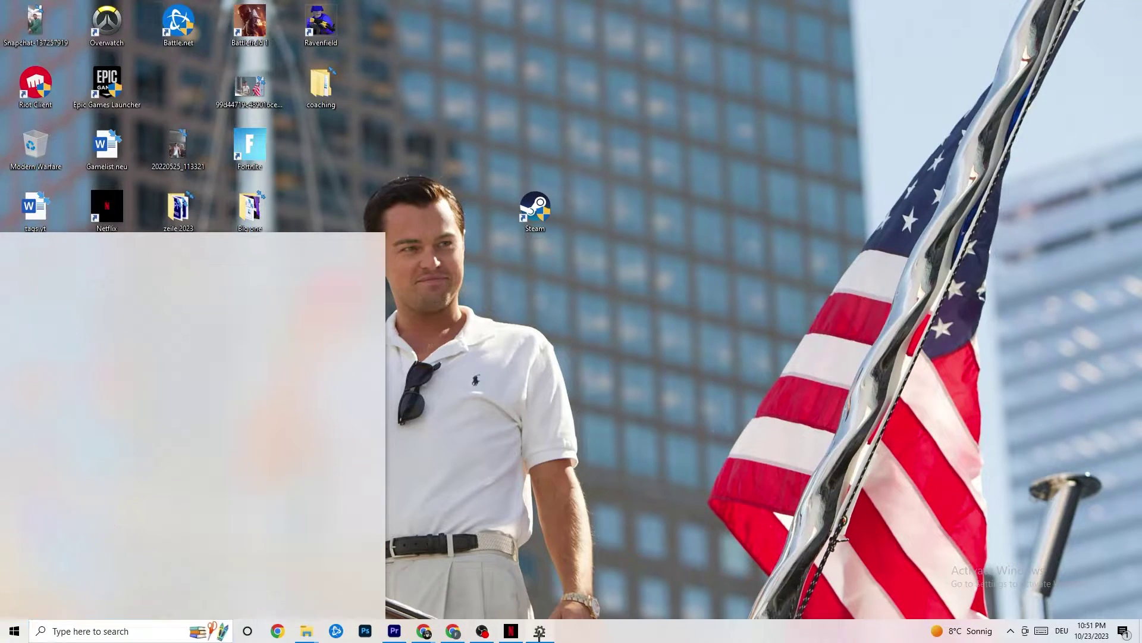
{"action": "left_click", "coordinate": [12, 10]}
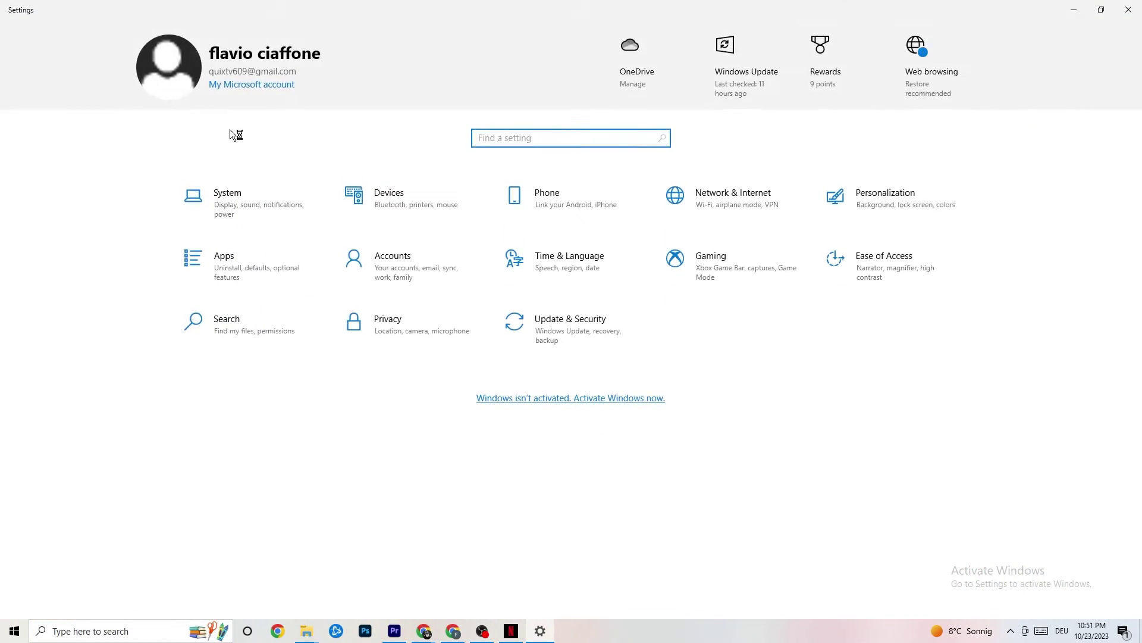
{"action": "left_click", "coordinate": [271, 217]}
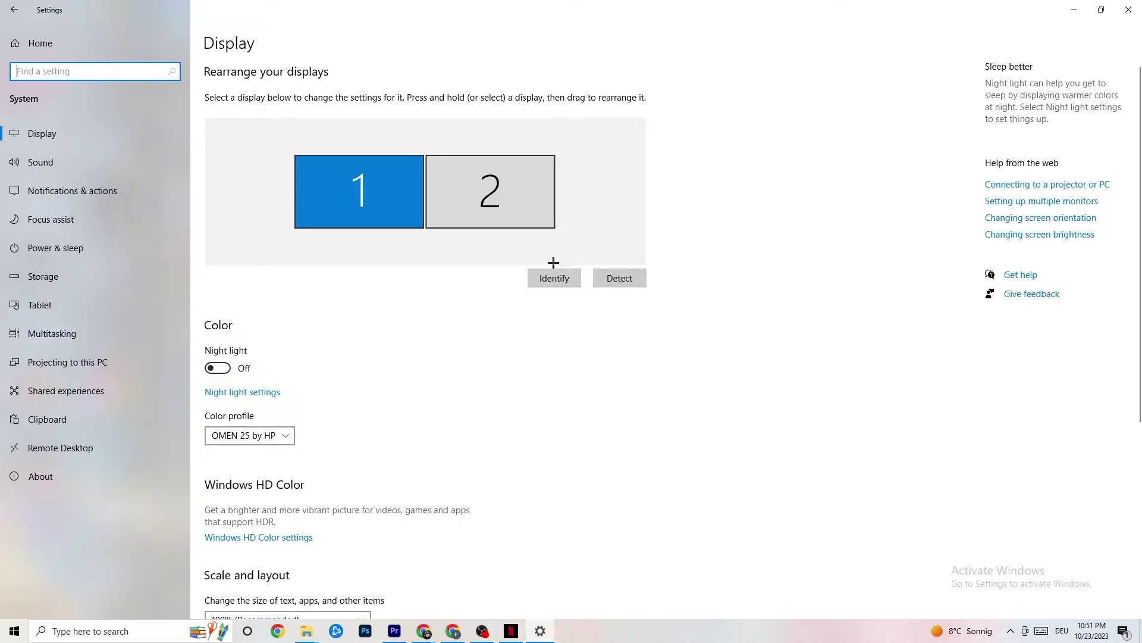
{"action": "scroll", "coordinate": [328, 215], "scroll_direction": "down", "scroll_amount": 5}
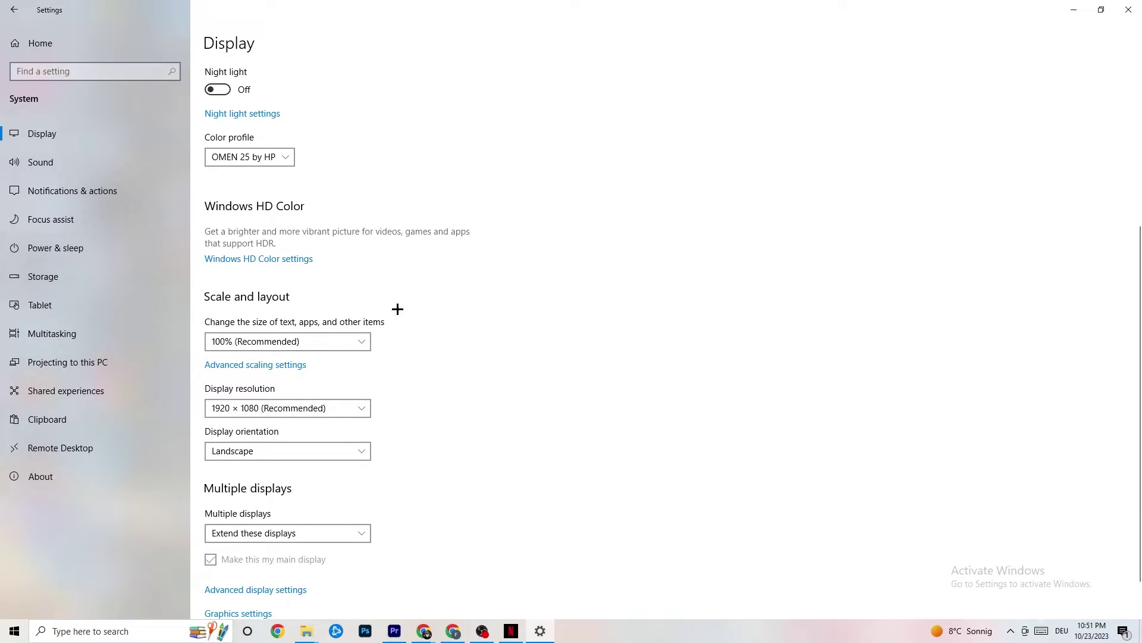
{"action": "left_click", "coordinate": [348, 335]}
{"action": "left_click", "coordinate": [517, 293]}
- Inspect the available power plans through the additional power settings of Power & sleep, and close Power Options
{"action": "left_click", "coordinate": [75, 246]}
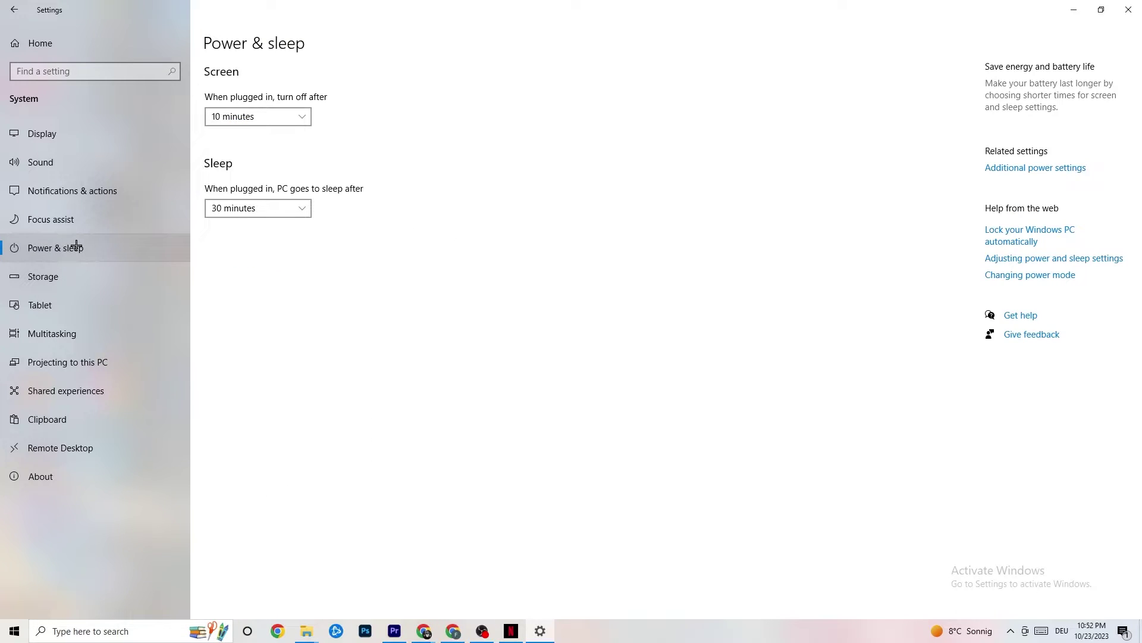
{"action": "left_click", "coordinate": [1046, 170]}
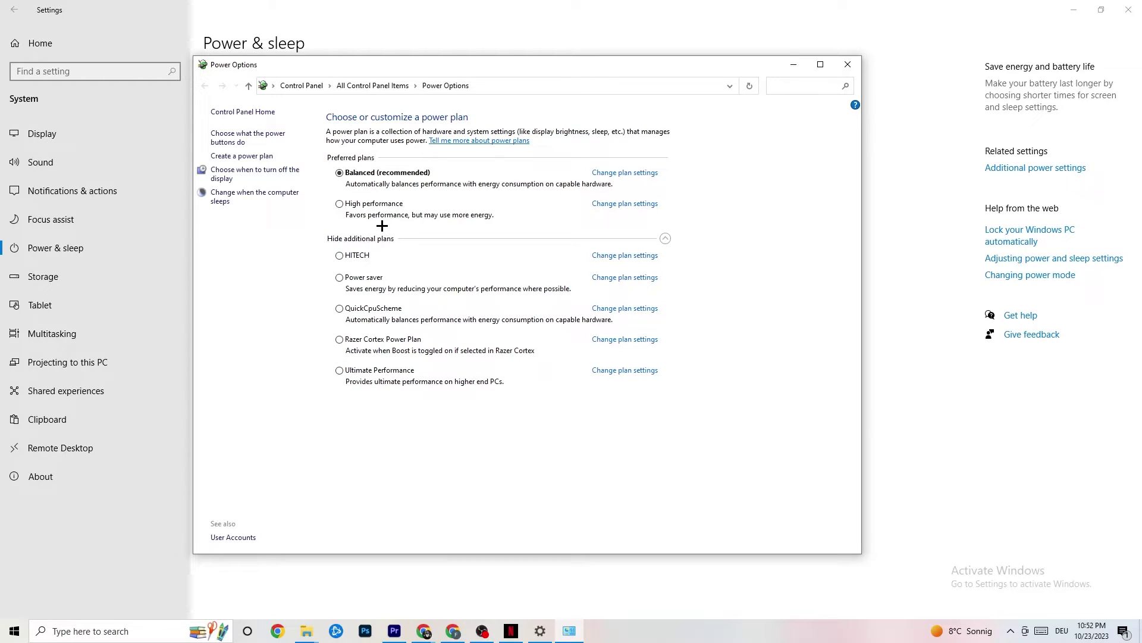
{"action": "left_click", "coordinate": [845, 65]}
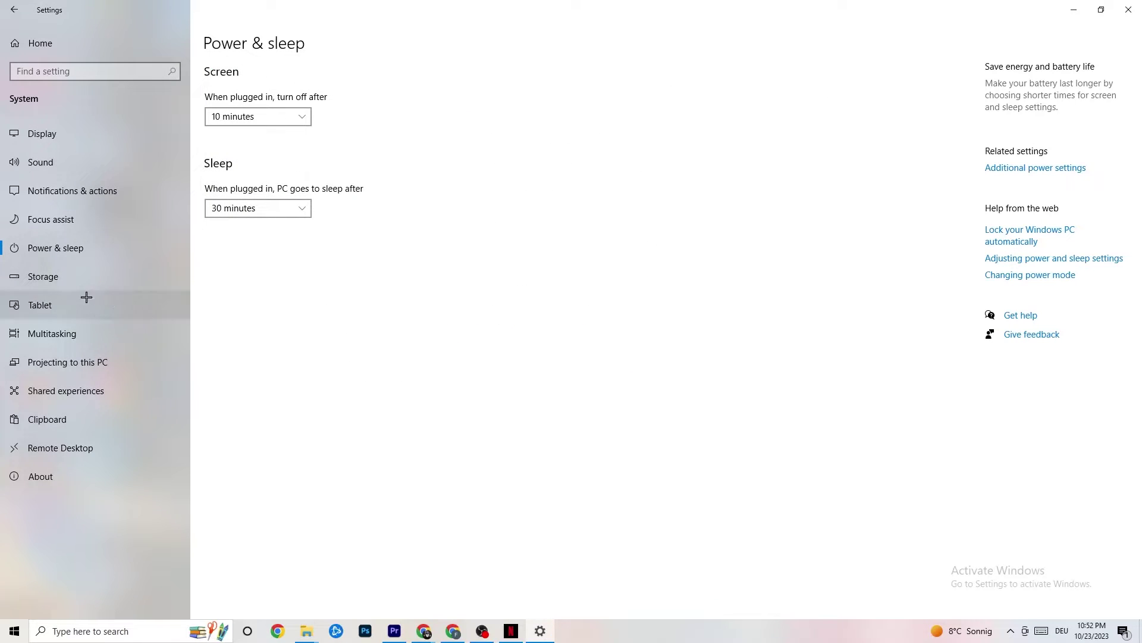
- Review the Storage Sense run frequency and the recycle bin cleanup period, and return to the Storage page
{"action": "left_click", "coordinate": [57, 277]}
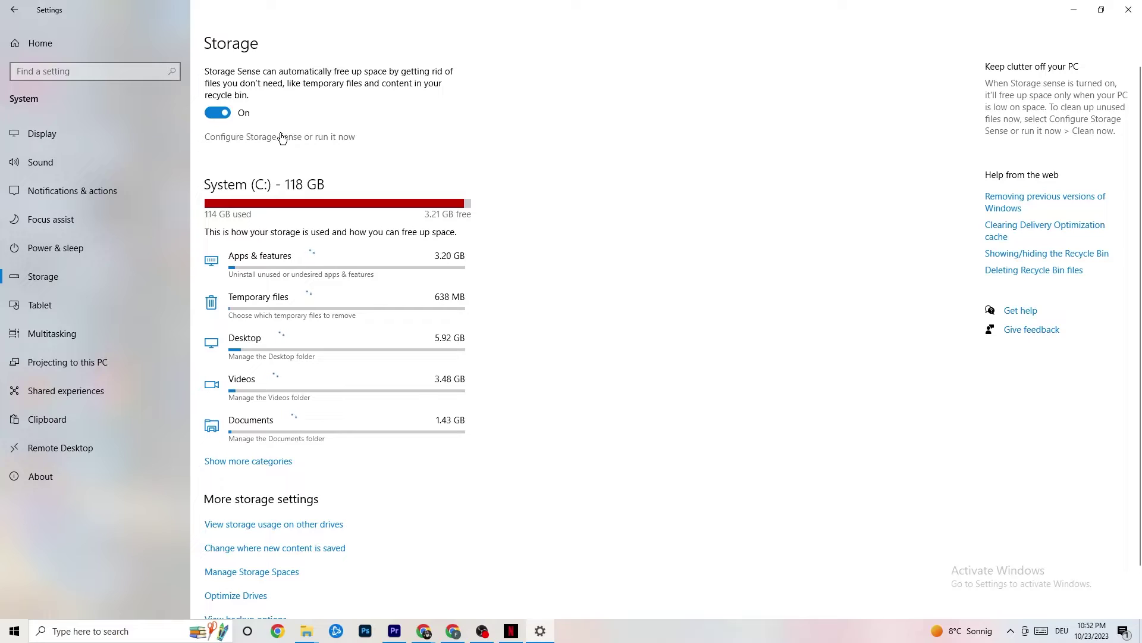
{"action": "left_click", "coordinate": [320, 138]}
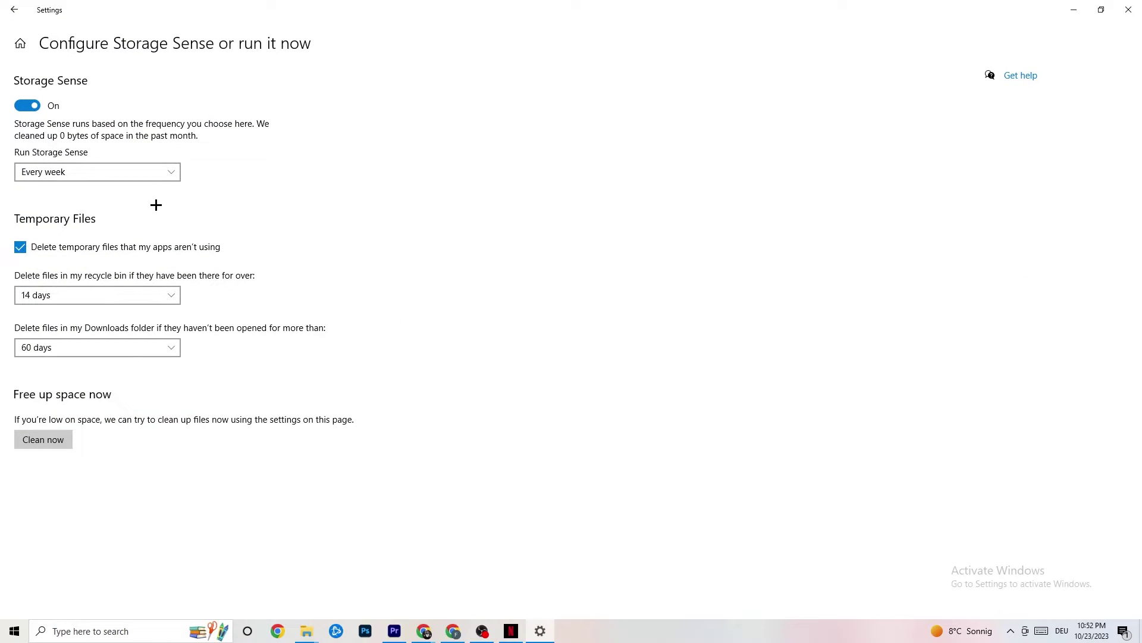
{"action": "left_click", "coordinate": [149, 171]}
{"action": "left_click", "coordinate": [395, 253]}
{"action": "left_click", "coordinate": [84, 171]}
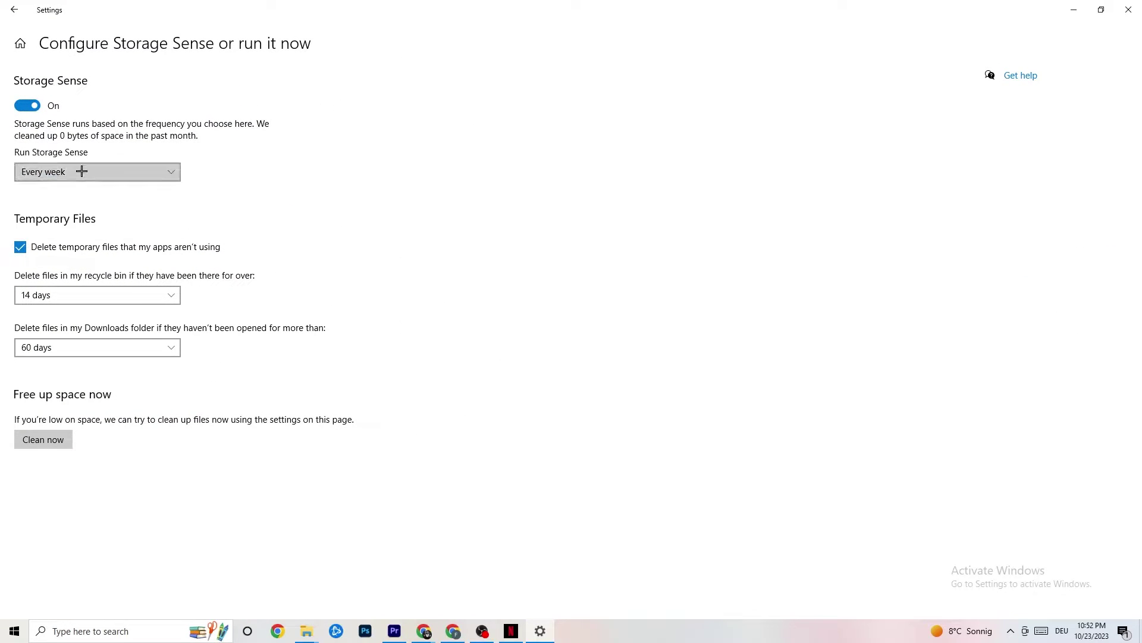
{"action": "left_click", "coordinate": [436, 99]}
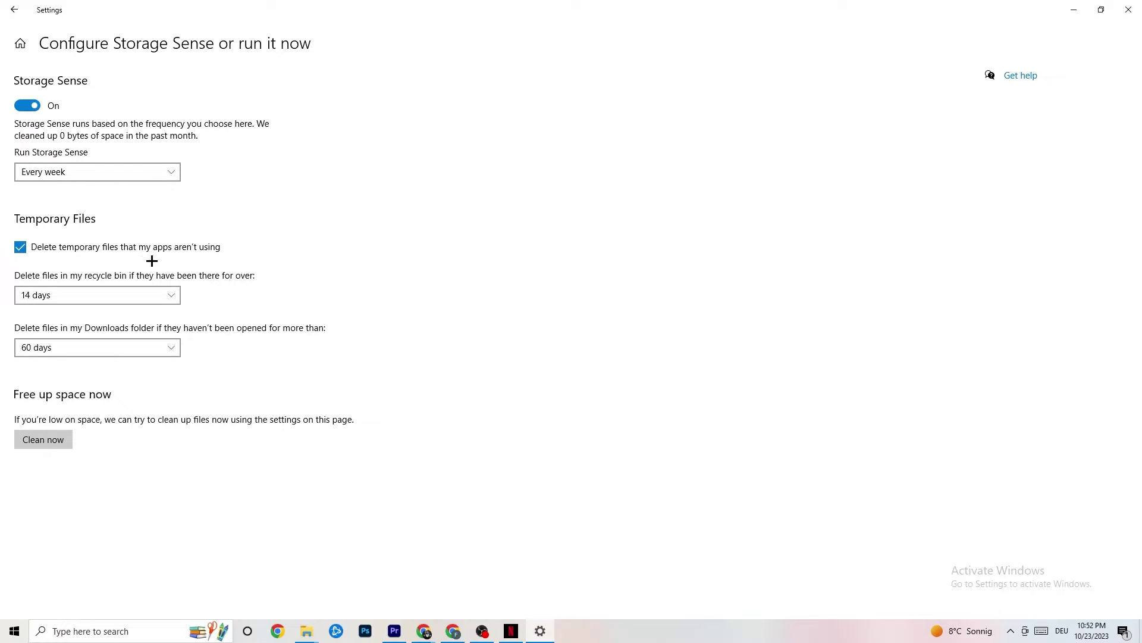
{"action": "left_click", "coordinate": [154, 285]}
{"action": "left_click", "coordinate": [462, 254]}
{"action": "left_click", "coordinate": [14, 10]}
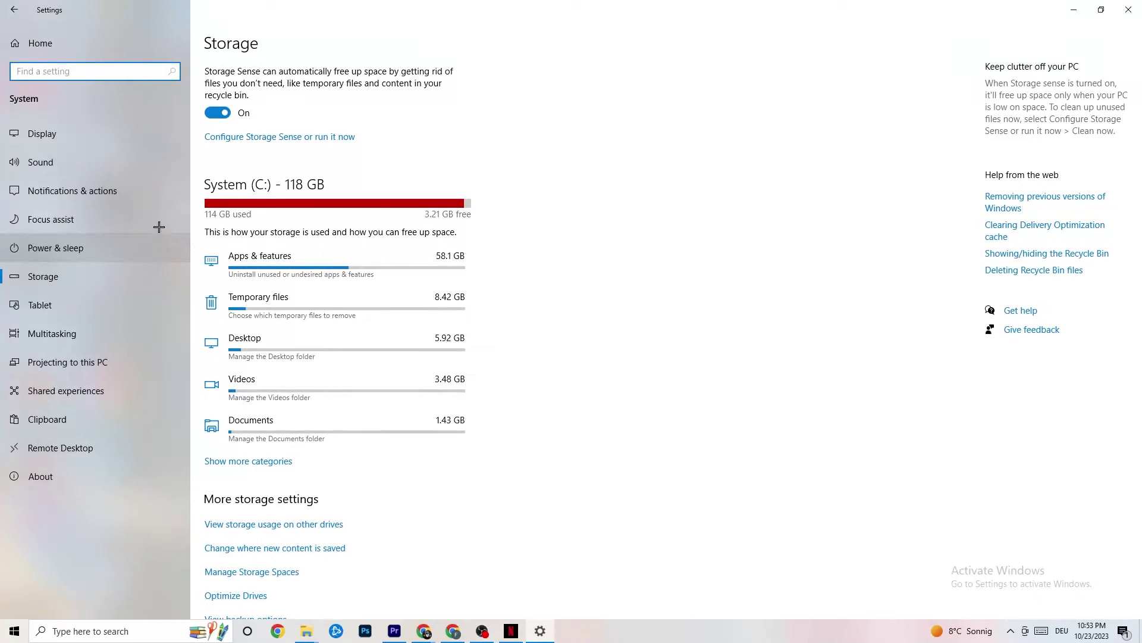
- Check the Captures recording settings and the Game Mode state in the Gaming settings, and close Settings
{"action": "left_click", "coordinate": [12, 11]}
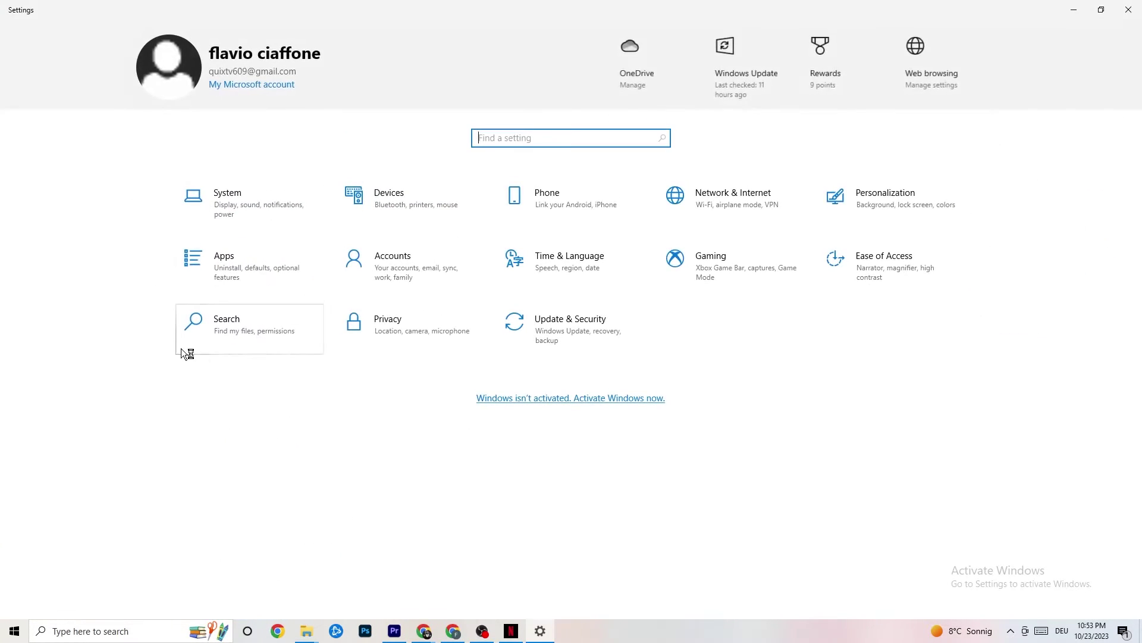
{"action": "left_click", "coordinate": [734, 270]}
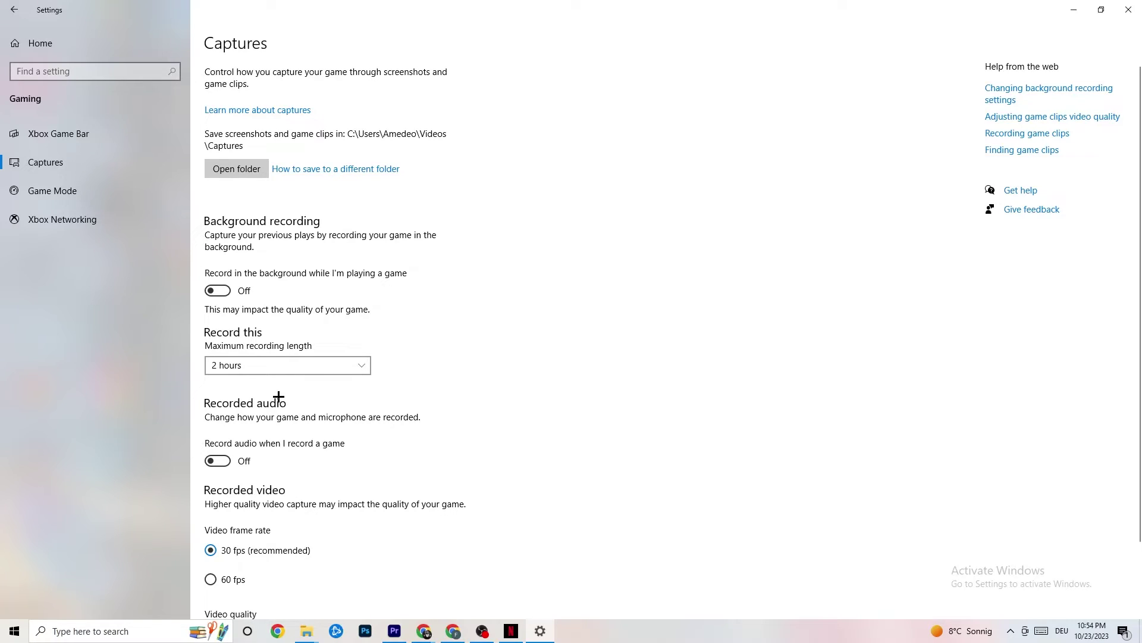
{"action": "left_click", "coordinate": [60, 190]}
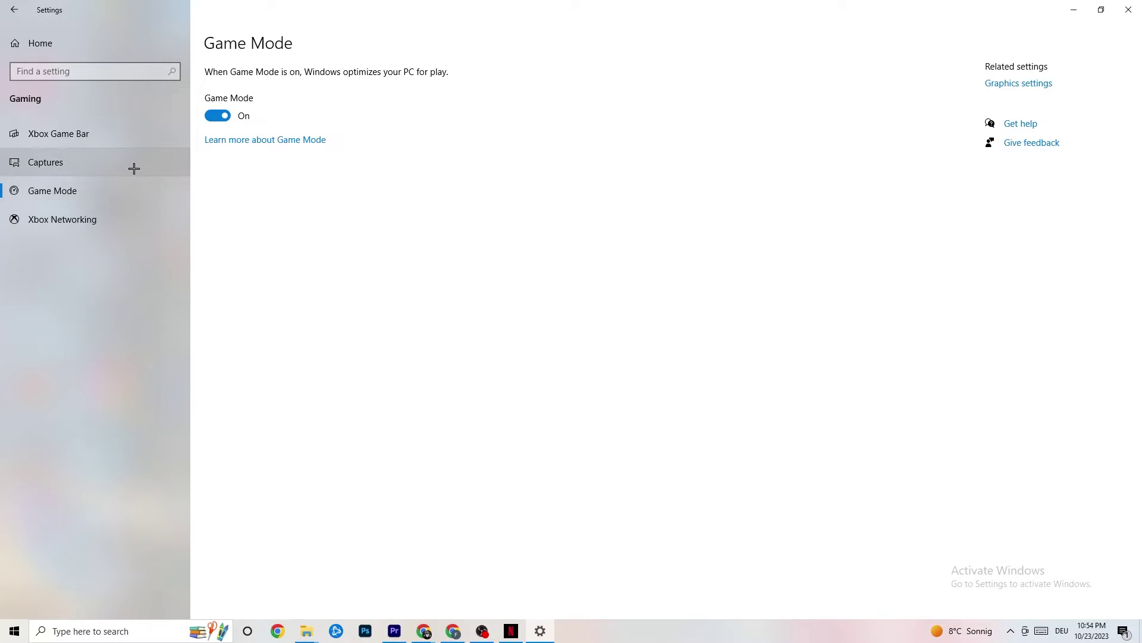
{"action": "left_click", "coordinate": [1129, 10]}
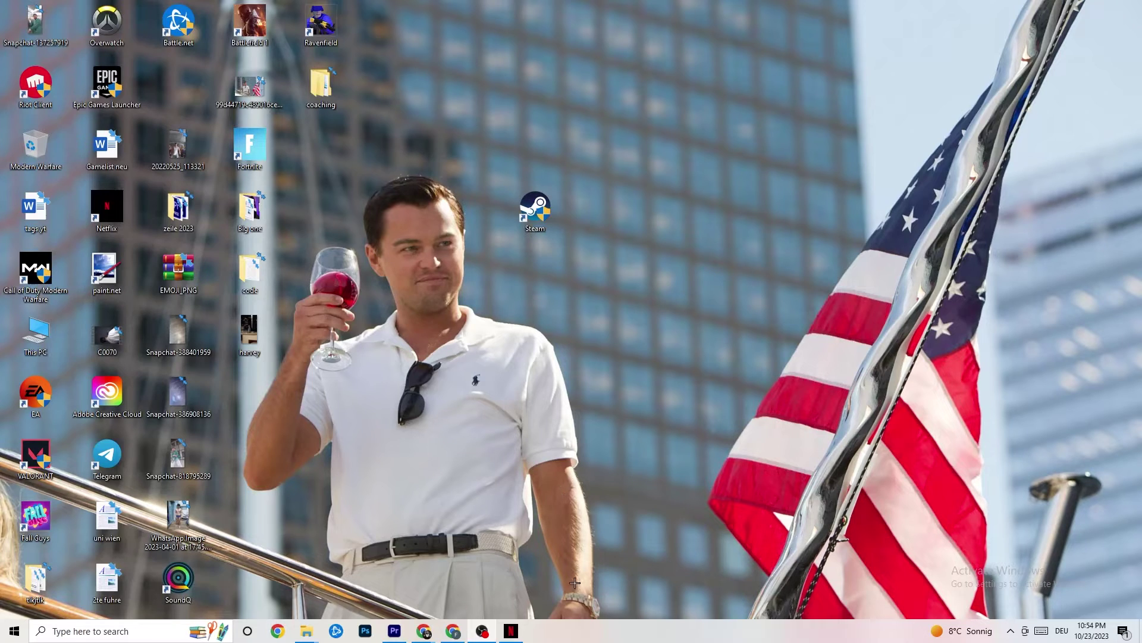
- Open Task Manager, look through the running apps and background processes, and check the actions available for the Netflix process
{"action": "right_click", "coordinate": [584, 639]}
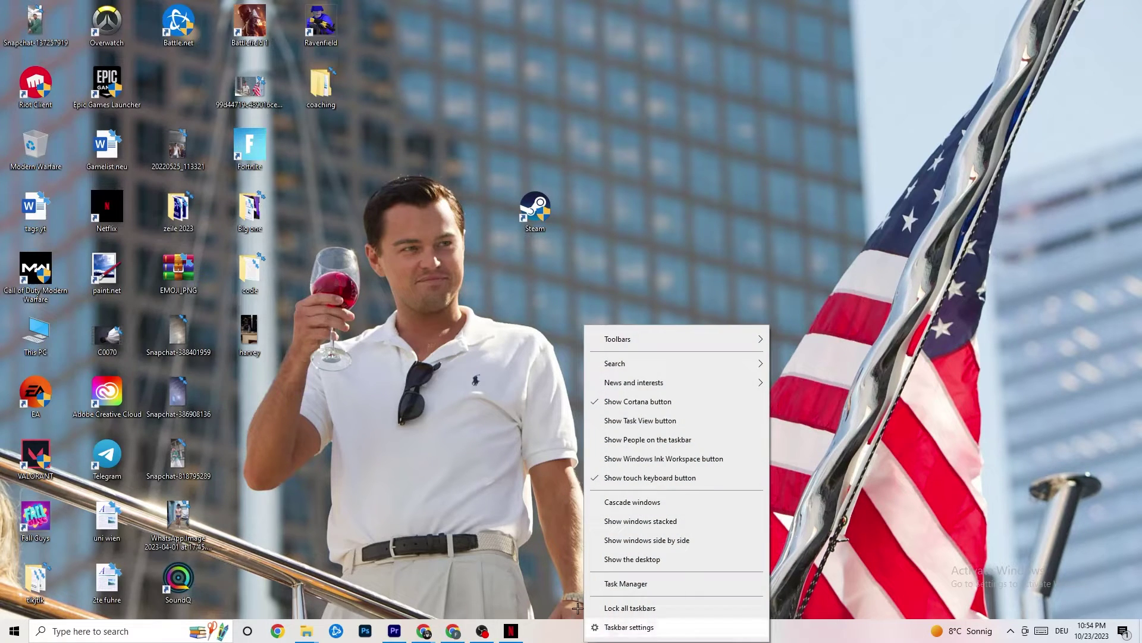
{"action": "left_click", "coordinate": [619, 584]}
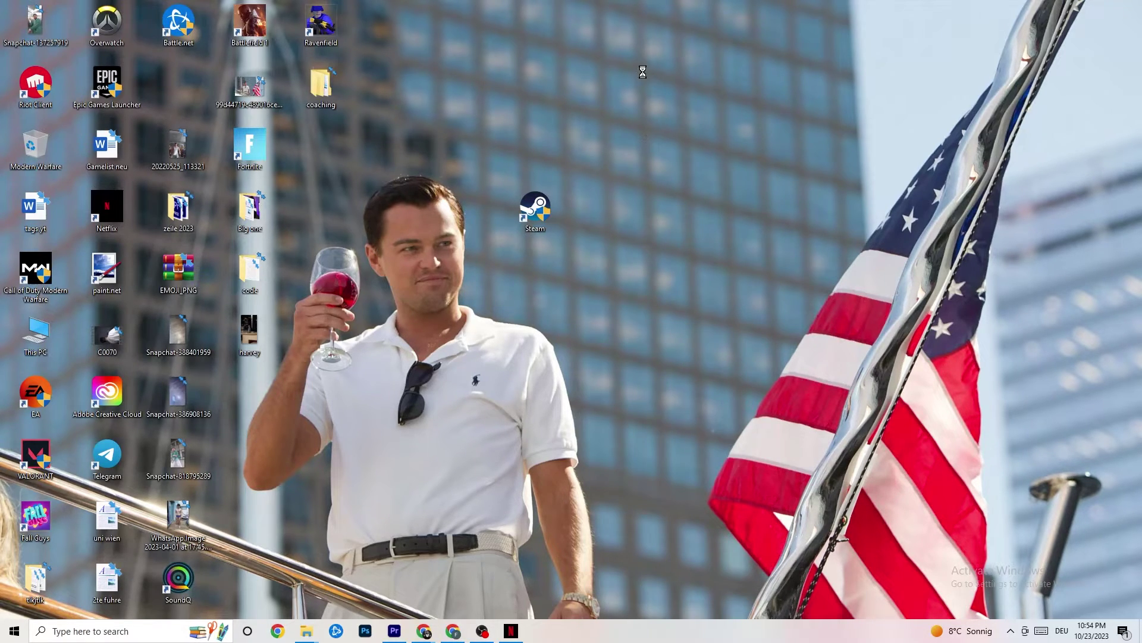
{"action": "left_click", "coordinate": [653, 39]}
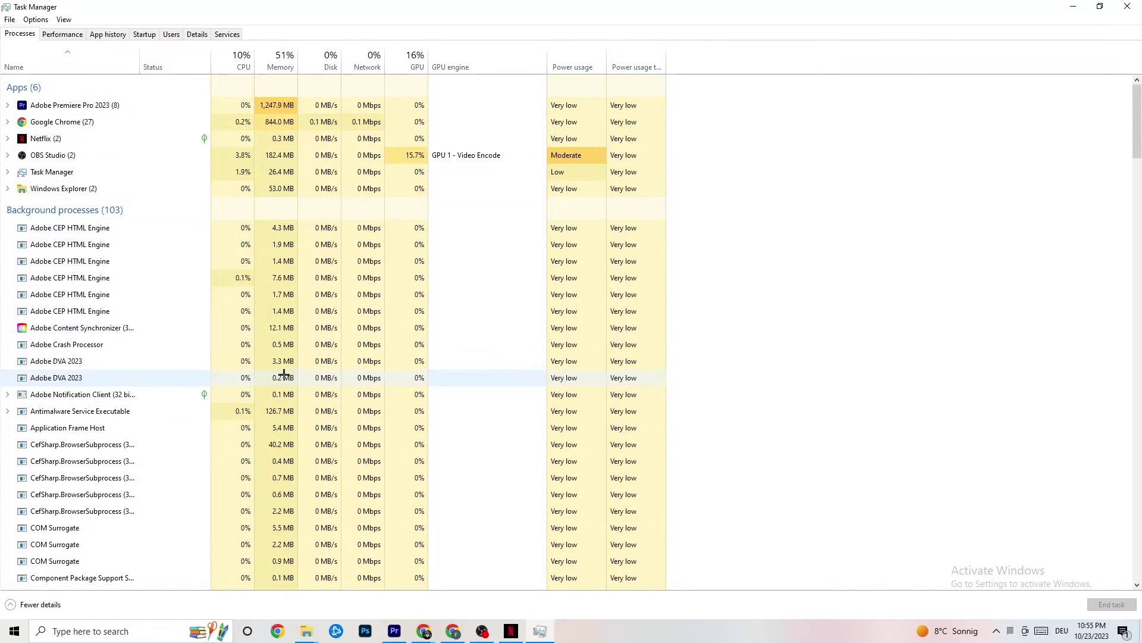
{"action": "scroll", "coordinate": [283, 378], "scroll_direction": "down", "scroll_amount": 8}
{"action": "scroll", "coordinate": [221, 400], "scroll_direction": "up", "scroll_amount": 8}
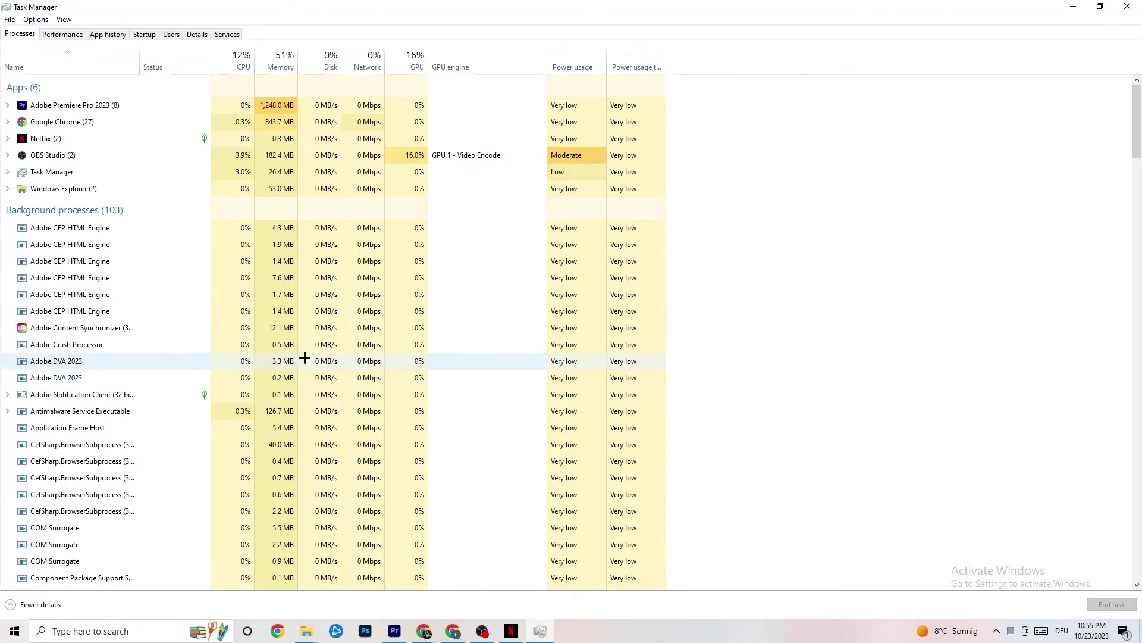
{"action": "right_click", "coordinate": [72, 139]}
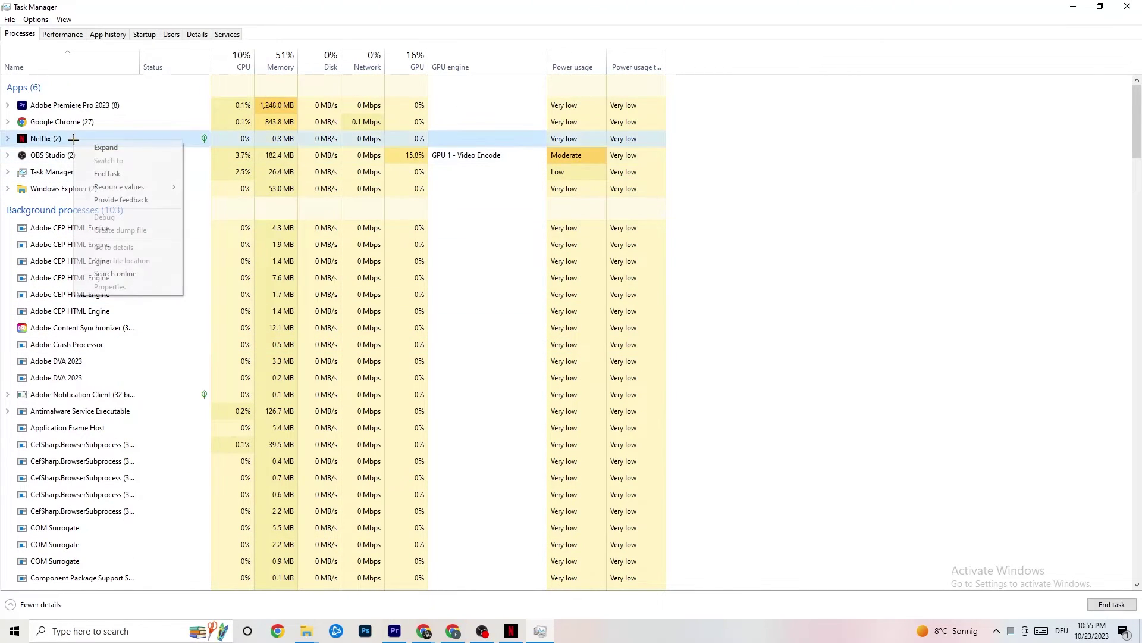
{"action": "left_click", "coordinate": [750, 365]}
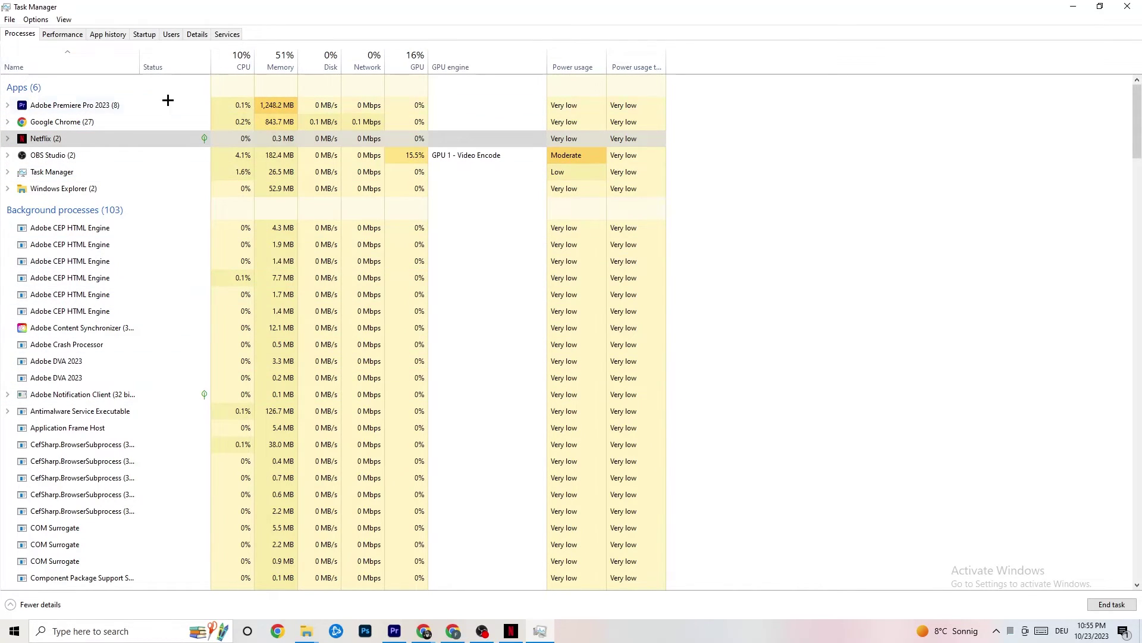
- Check the priority levels available for the Adobe Premiere Pro process in Task Manager's process details
{"action": "left_click", "coordinate": [190, 36]}
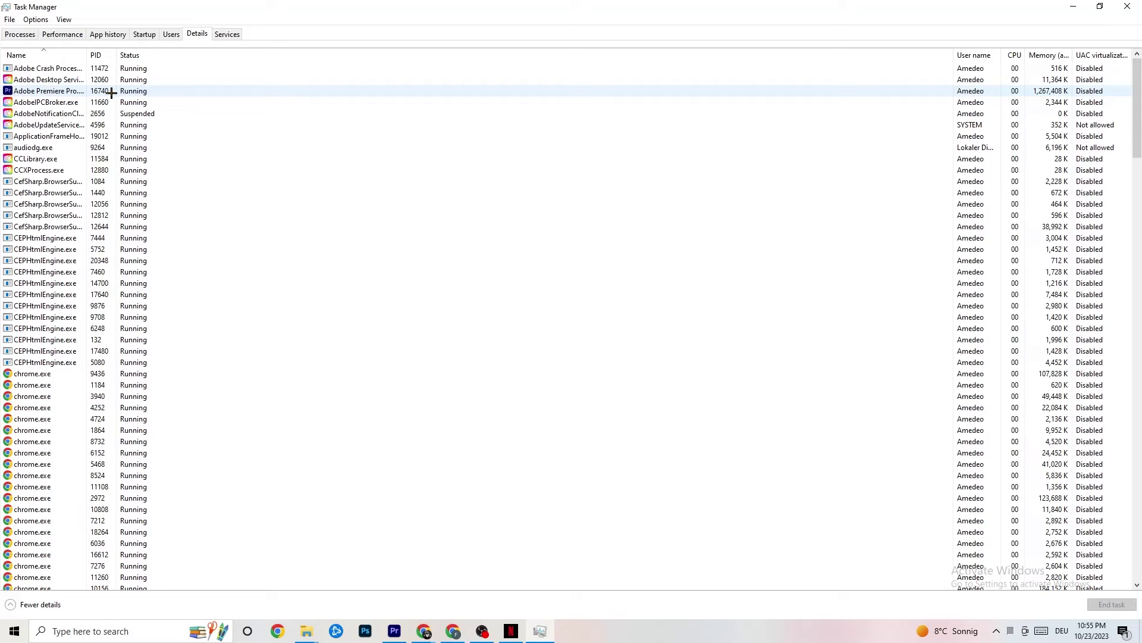
{"action": "right_click", "coordinate": [112, 94]}
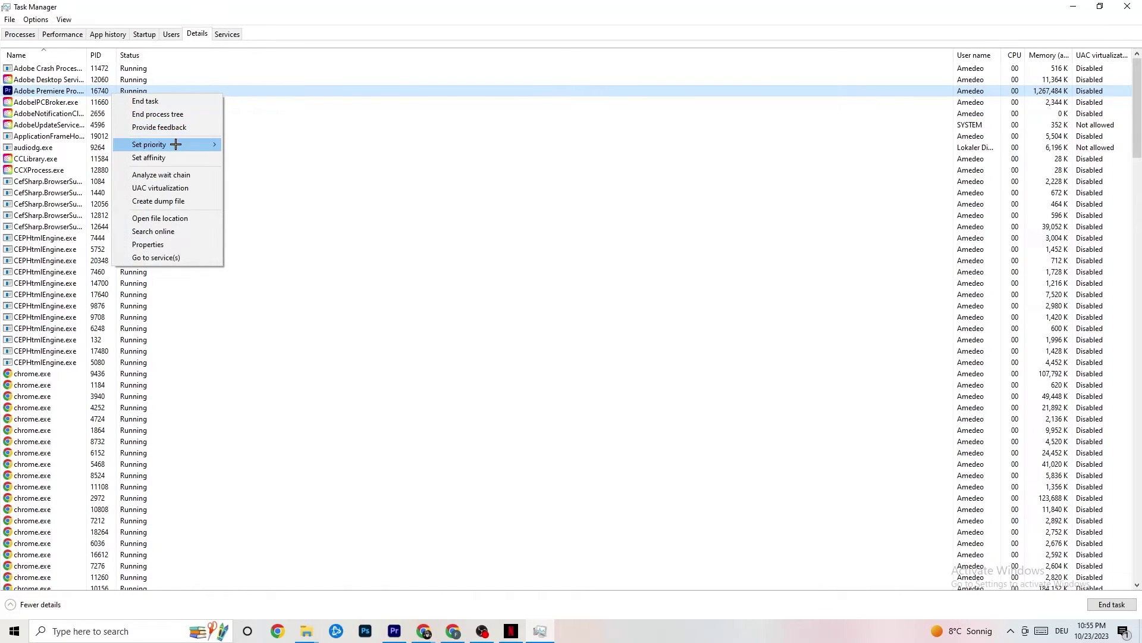
{"action": "mouse_move", "coordinate": [175, 144]}
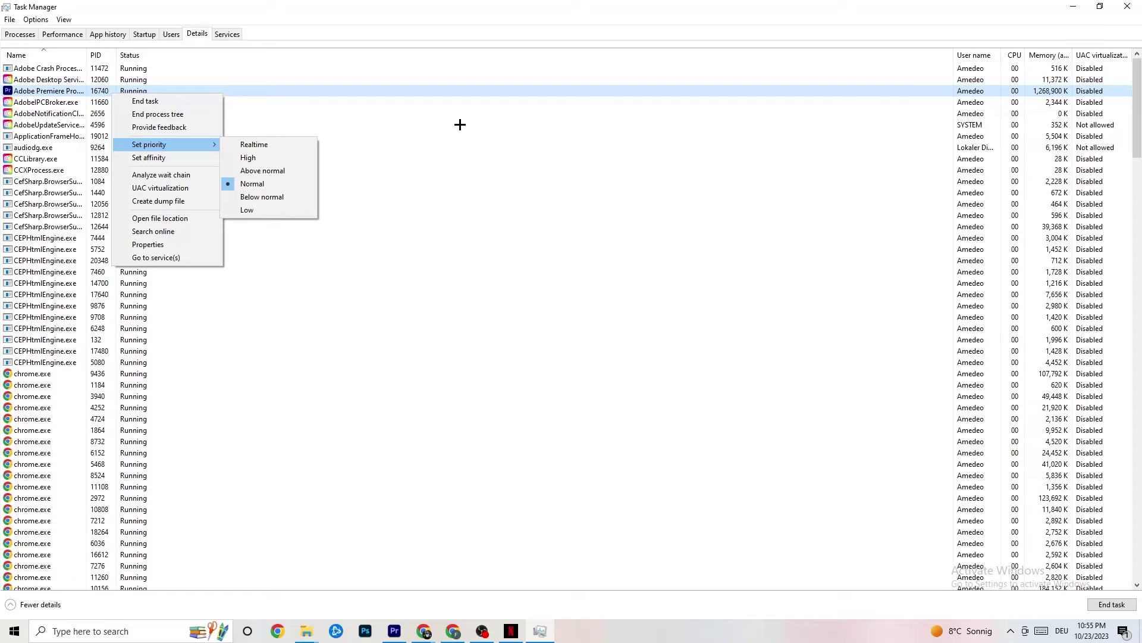
{"action": "left_click", "coordinate": [188, 145]}
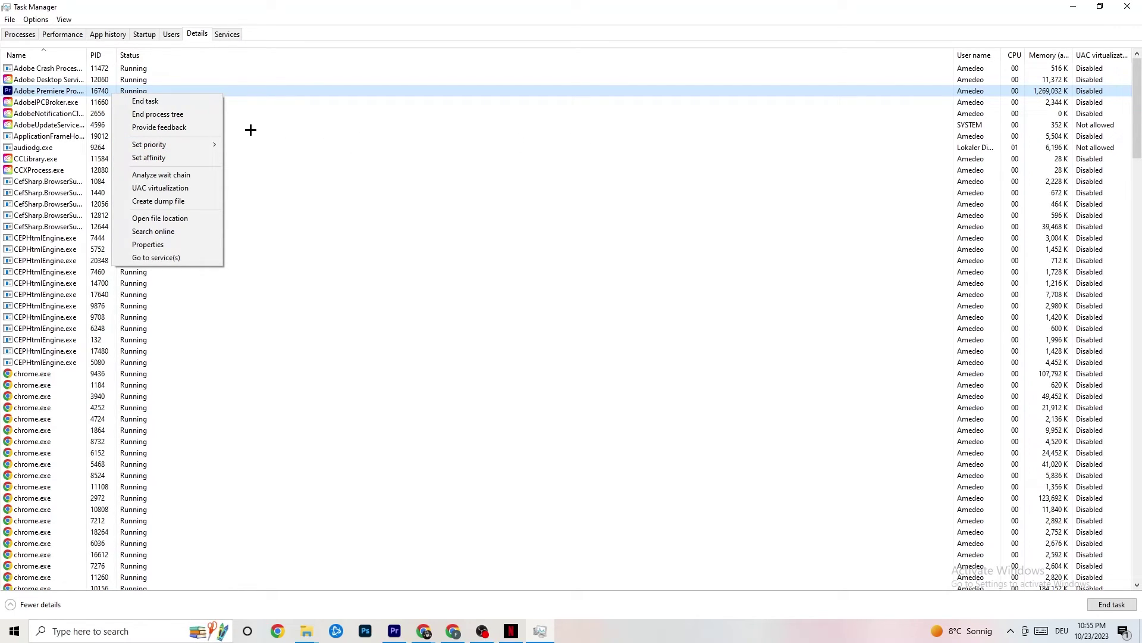
- Review the startup apps and the actions available for Google Drive and Pivot Software Support Application, and close Task Manager
{"action": "left_click", "coordinate": [144, 34]}
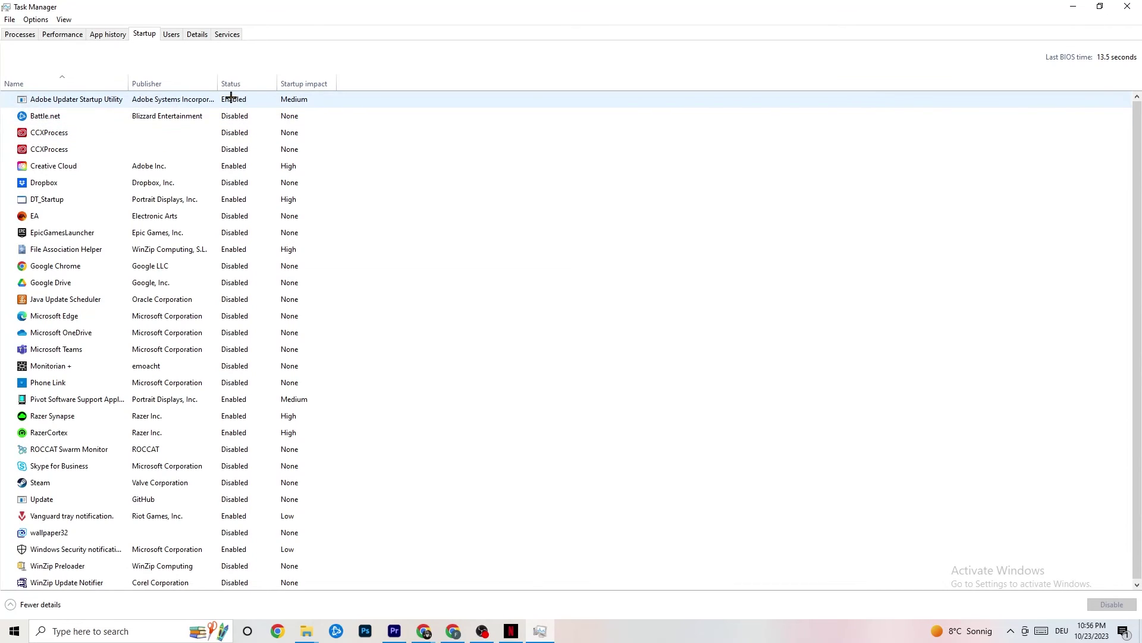
{"action": "right_click", "coordinate": [165, 285]}
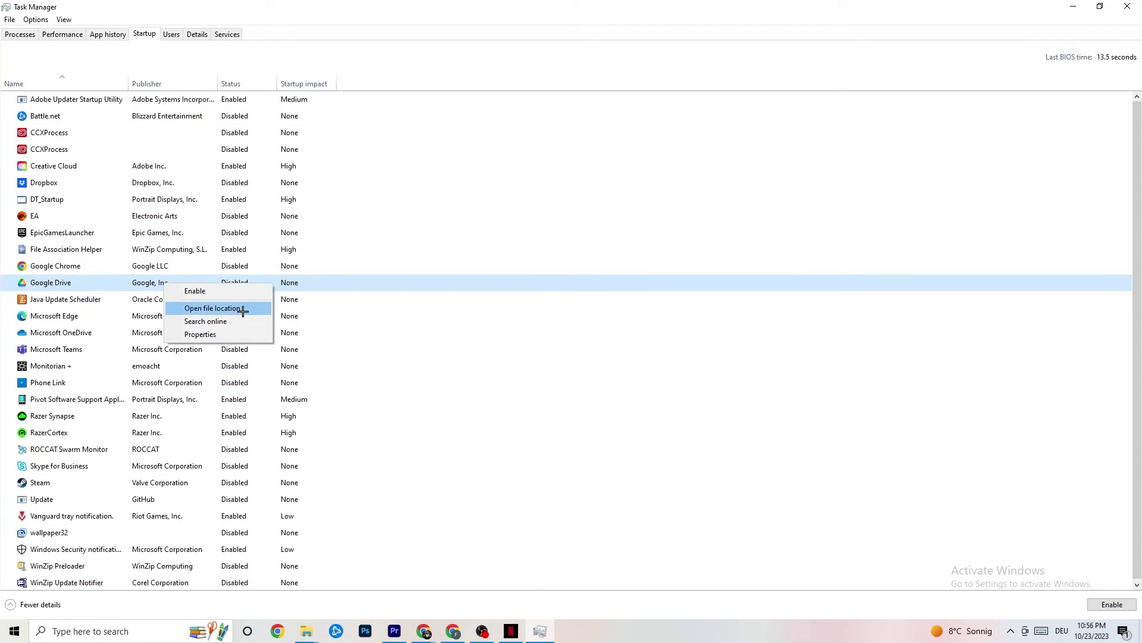
{"action": "right_click", "coordinate": [227, 399]}
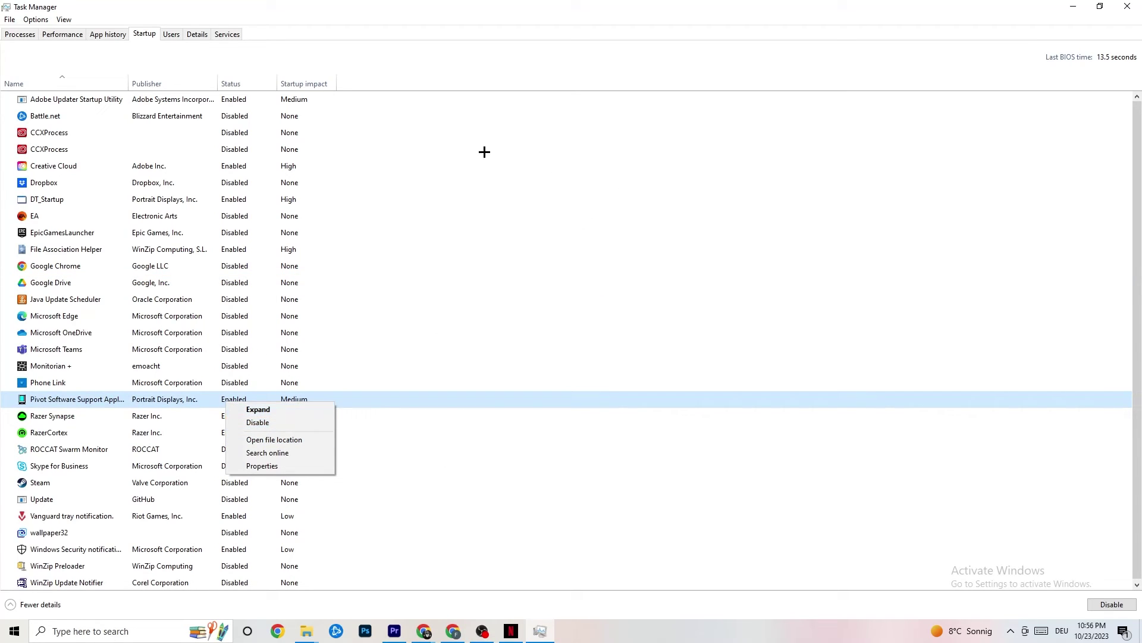
{"action": "left_click", "coordinate": [462, 18]}
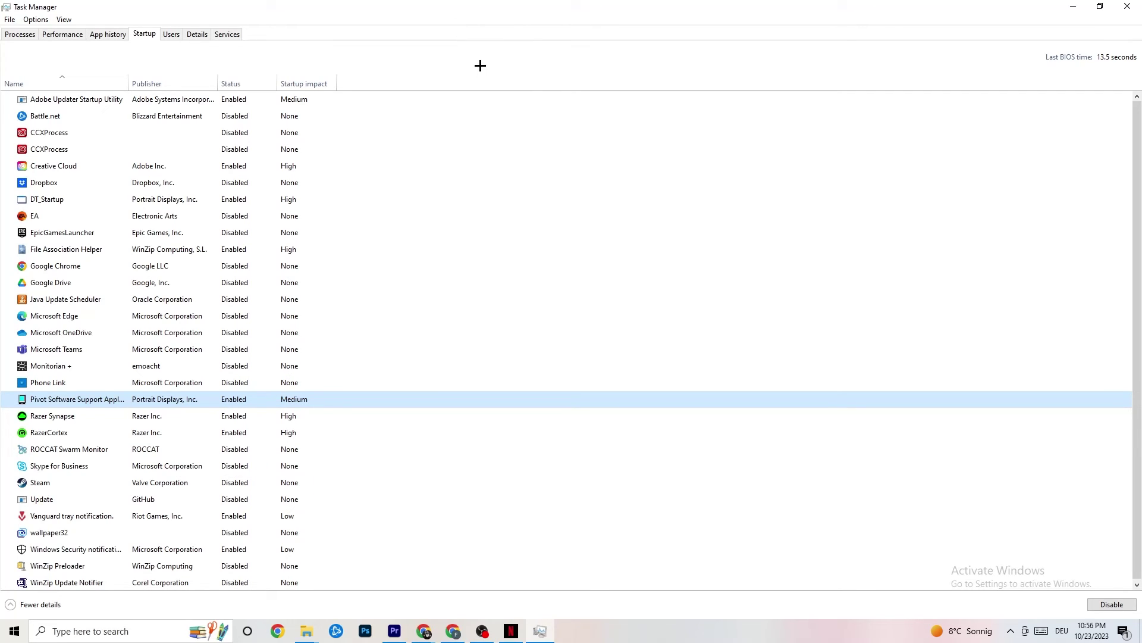
{"action": "left_click", "coordinate": [1128, 6]}
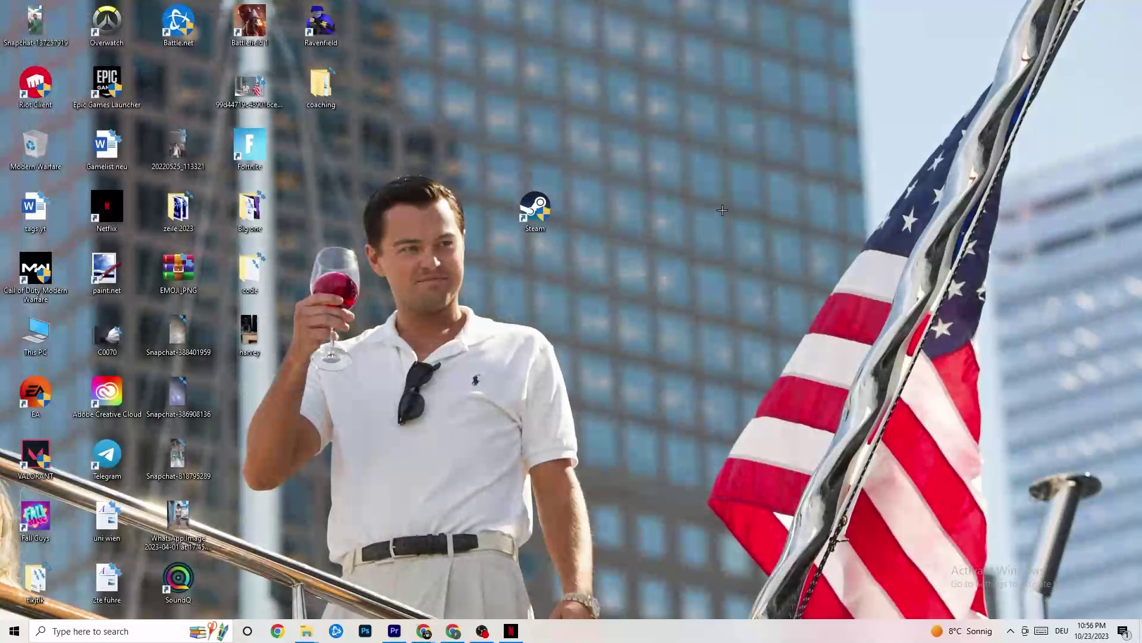